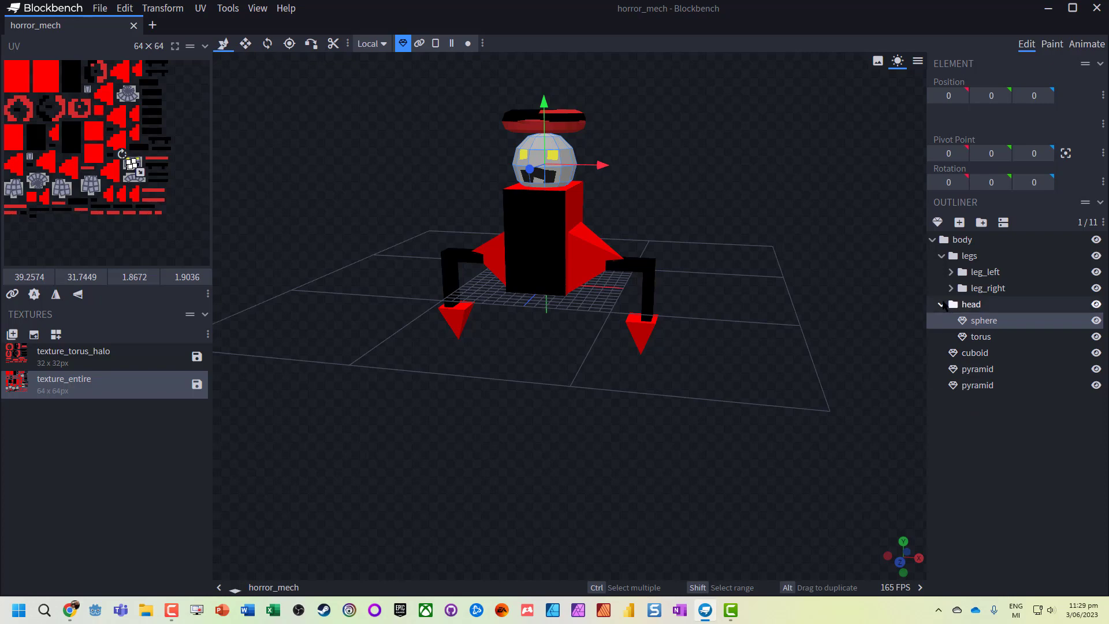
# - Examine which parts of the mech belong to the body, head and legs groups and to the cuboid
pyautogui.click(942, 305)
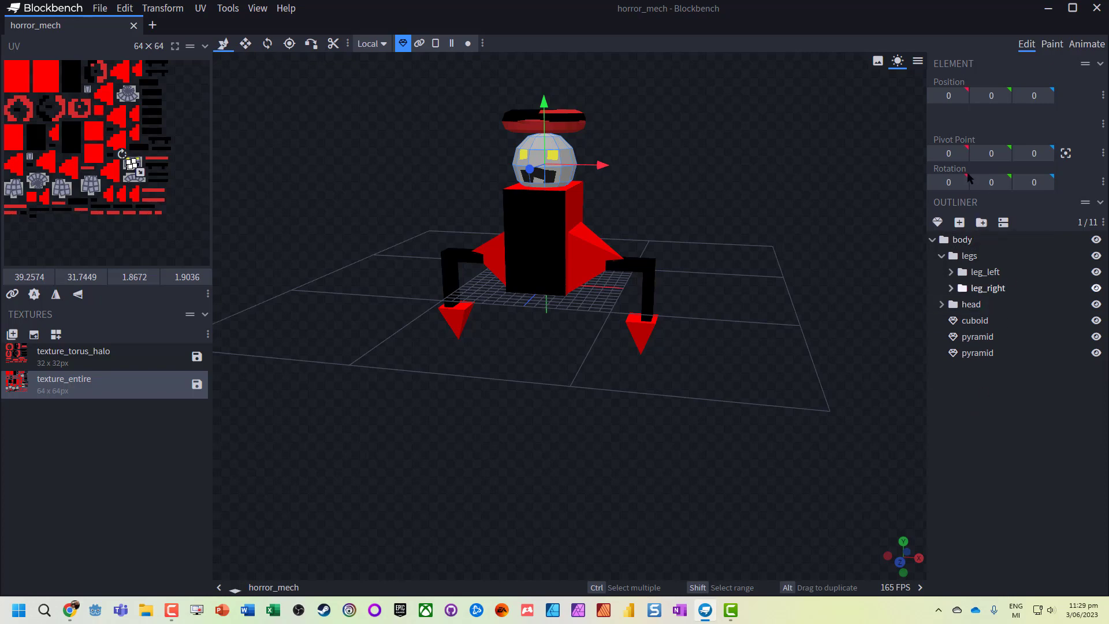
pyautogui.click(964, 240)
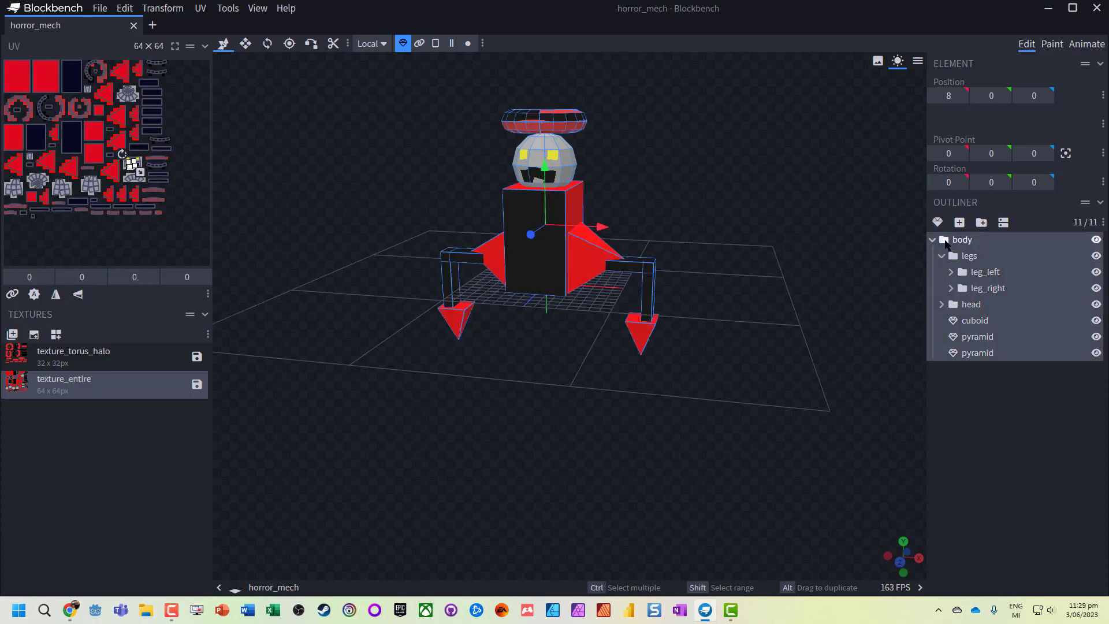
pyautogui.click(933, 240)
pyautogui.click(933, 240)
pyautogui.click(959, 301)
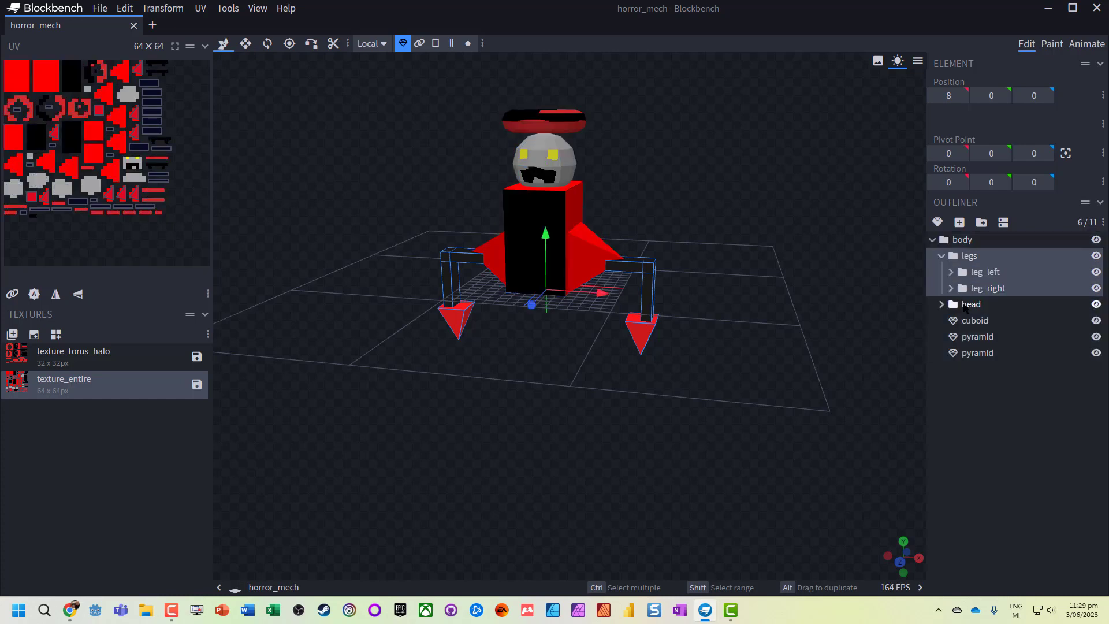
pyautogui.click(962, 240)
pyautogui.click(970, 258)
pyautogui.click(971, 322)
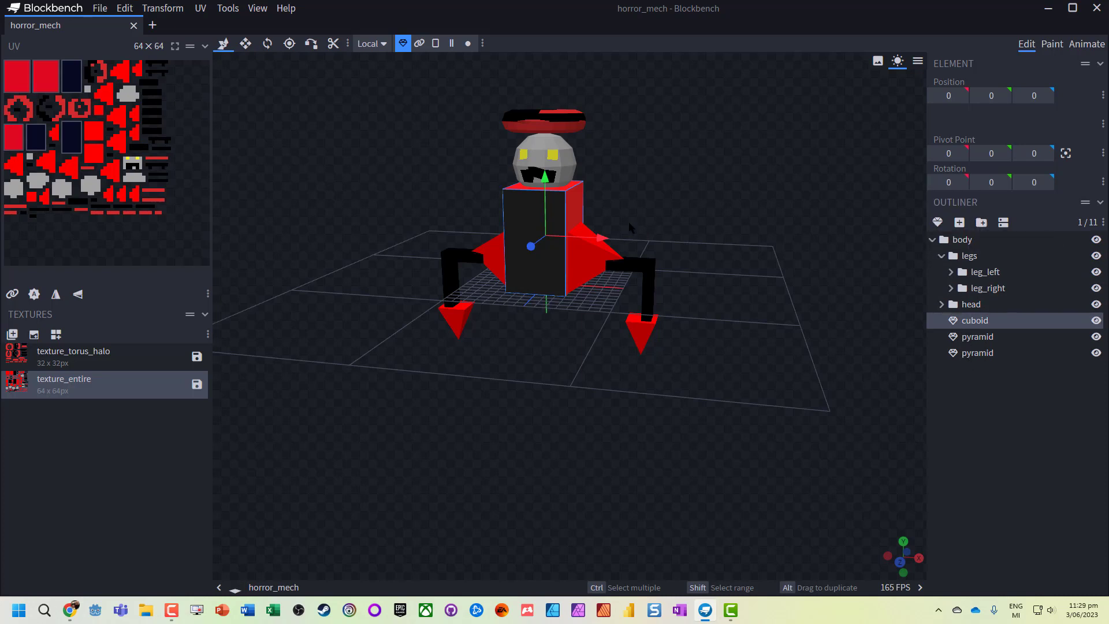
# - Switch to animation mode and move the timeline playhead back to 0 seconds
pyautogui.click(1087, 45)
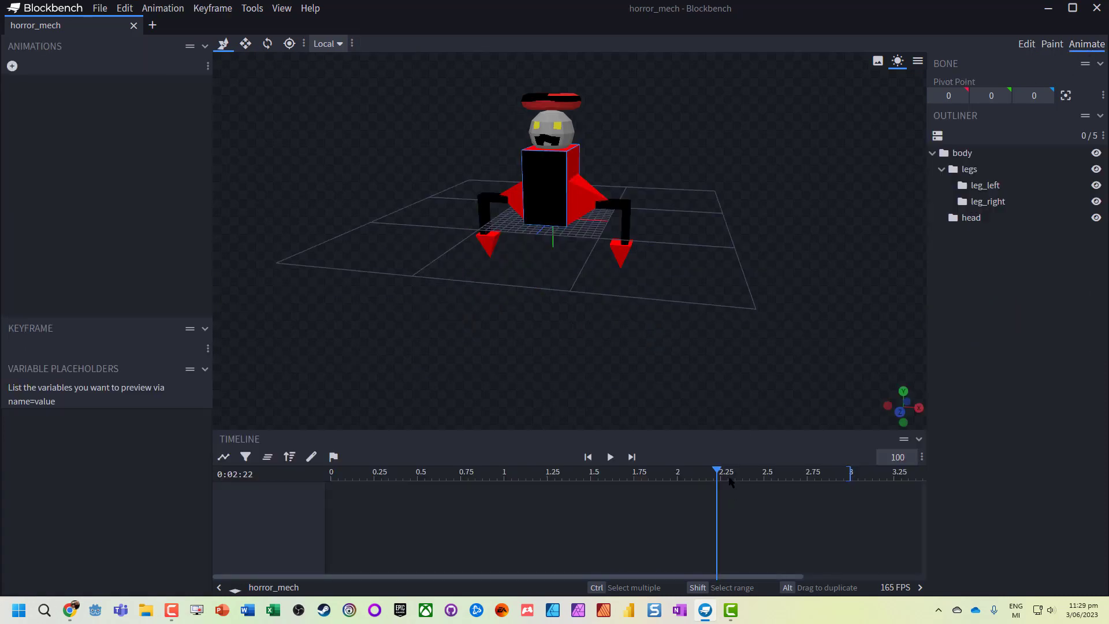
pyautogui.moveTo(717, 471); pyautogui.dragTo(316, 478)
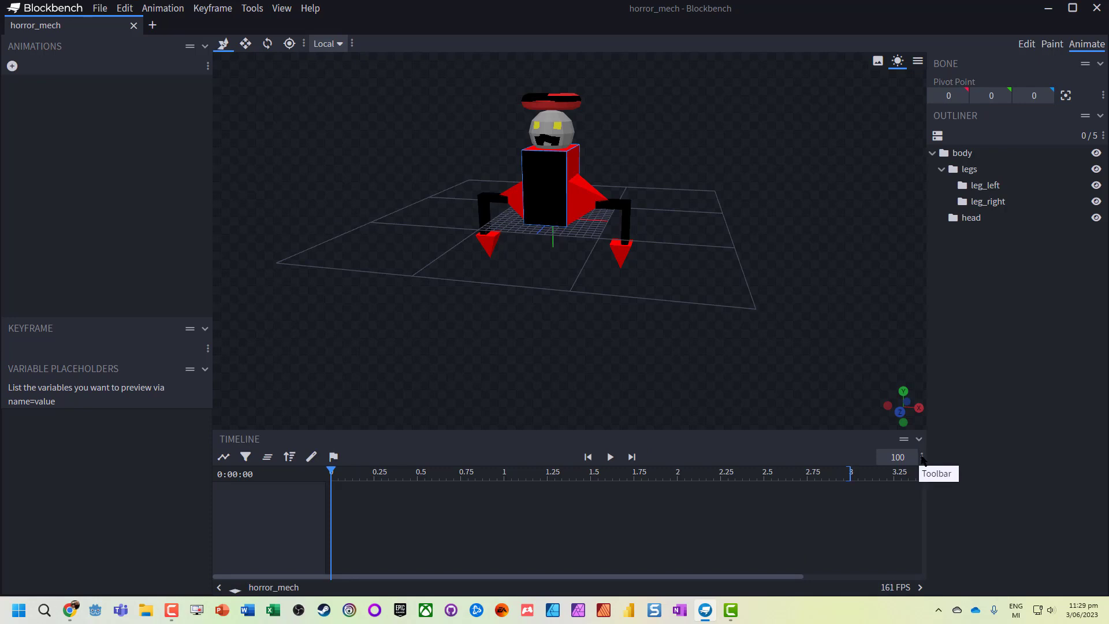
# - Customize the timeline toolbar by adding the Animation Length and Add Keyframe controls from the Animation category
pyautogui.click(923, 457)
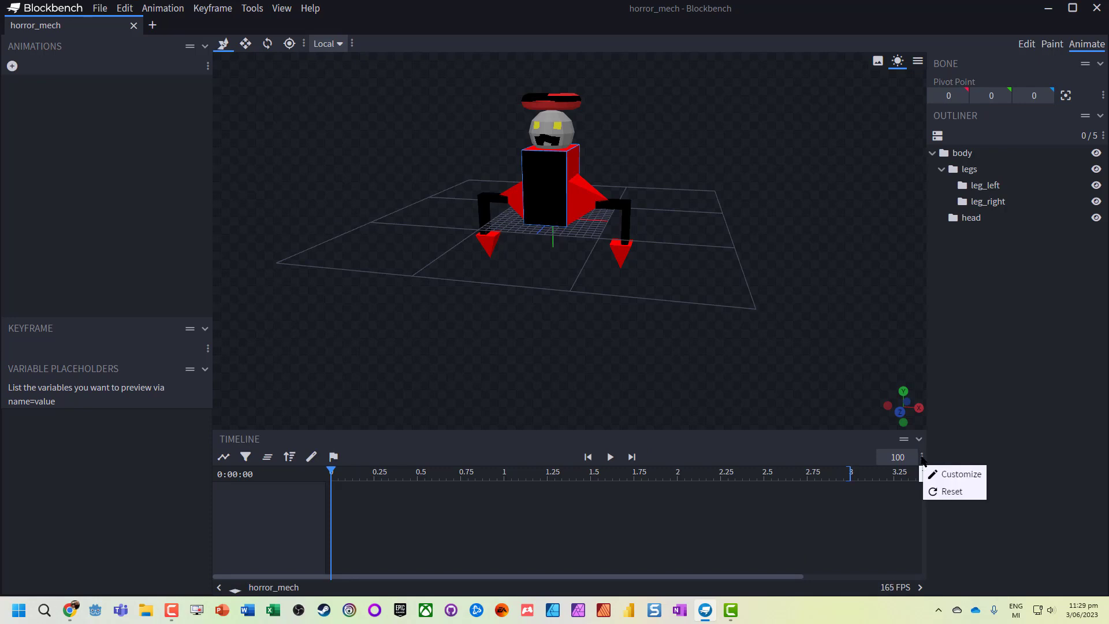
pyautogui.click(935, 473)
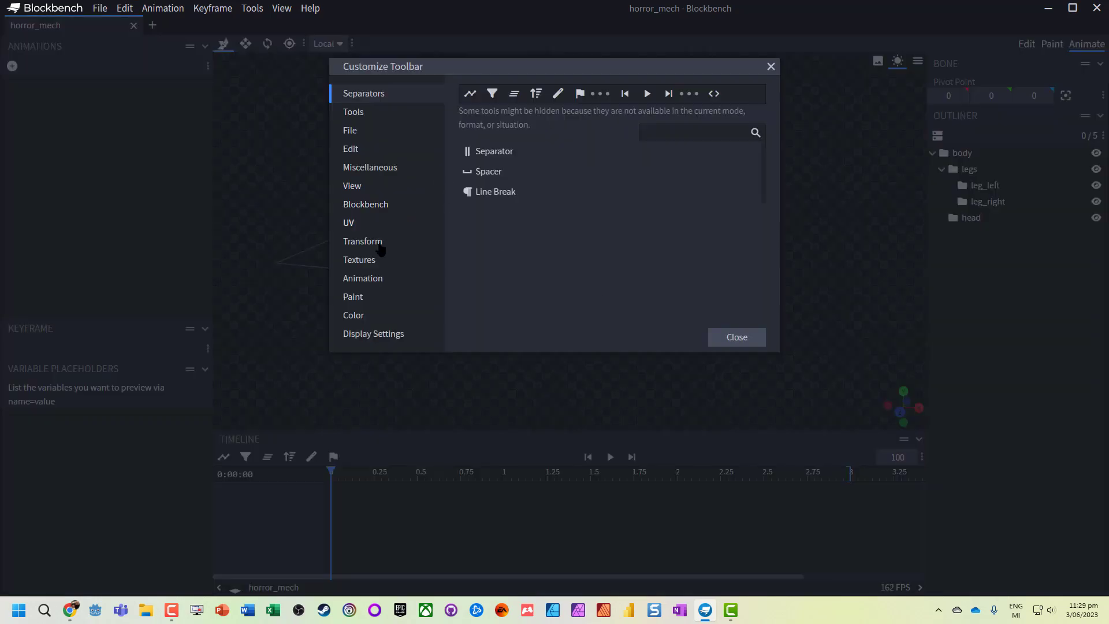
pyautogui.click(364, 278)
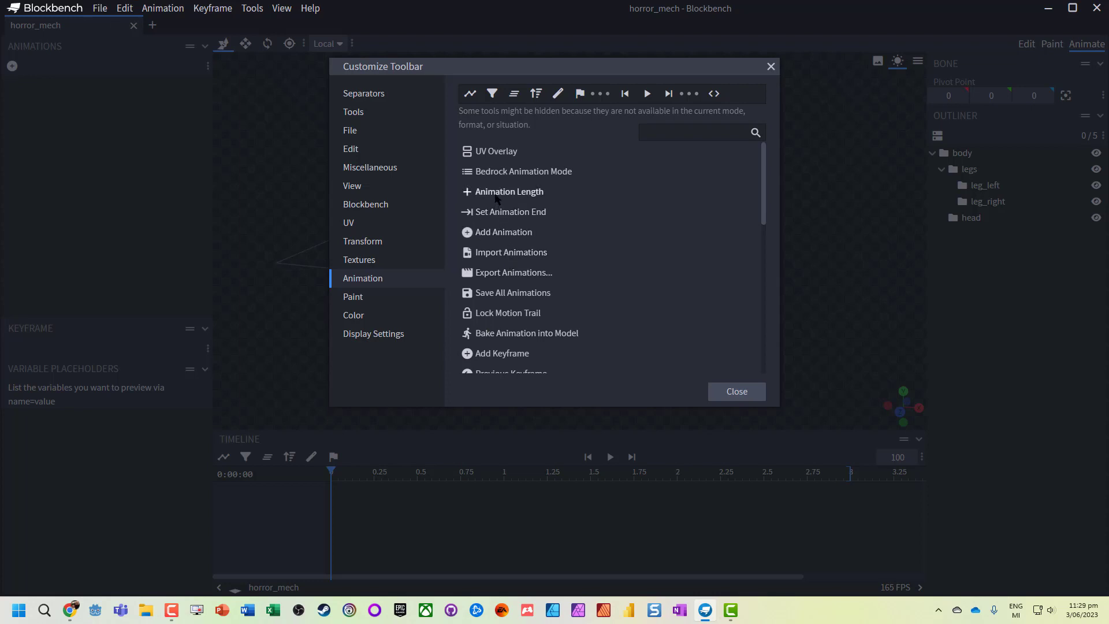
pyautogui.scroll(-3, 577, 300)
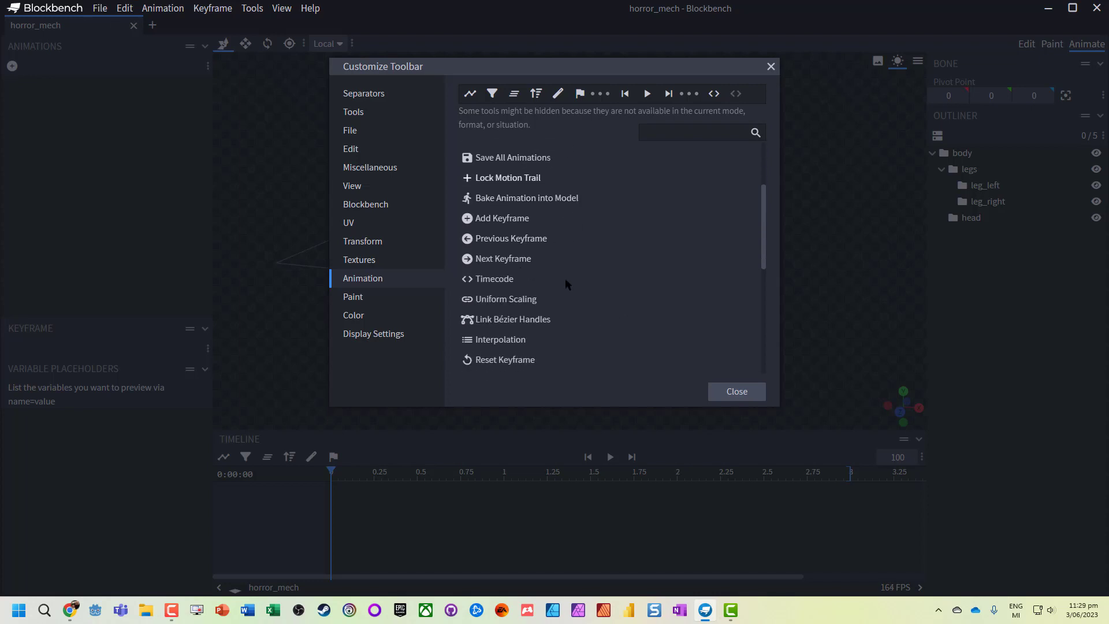
pyautogui.click(565, 278)
pyautogui.click(479, 218)
pyautogui.click(738, 407)
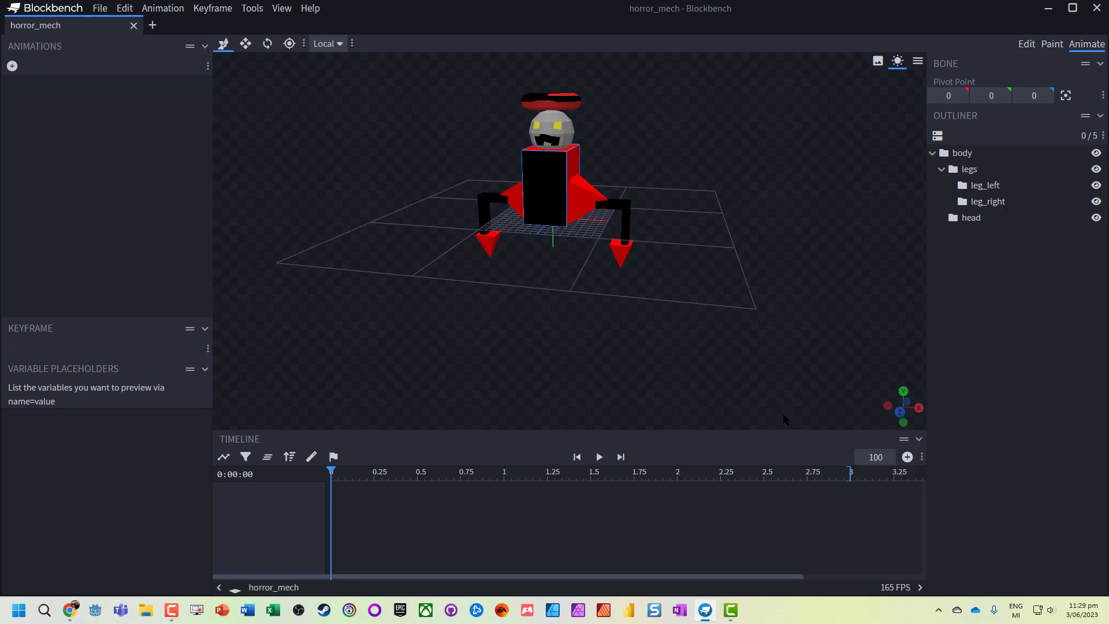
pyautogui.moveTo(830, 471); pyautogui.dragTo(850, 474)
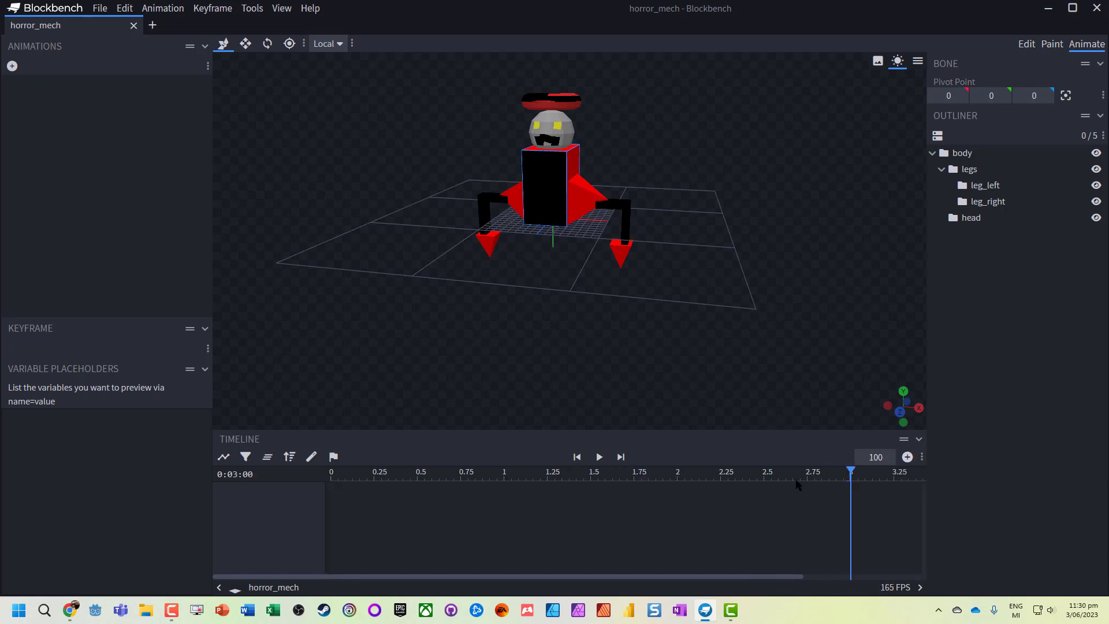
pyautogui.click(795, 475)
pyautogui.click(849, 475)
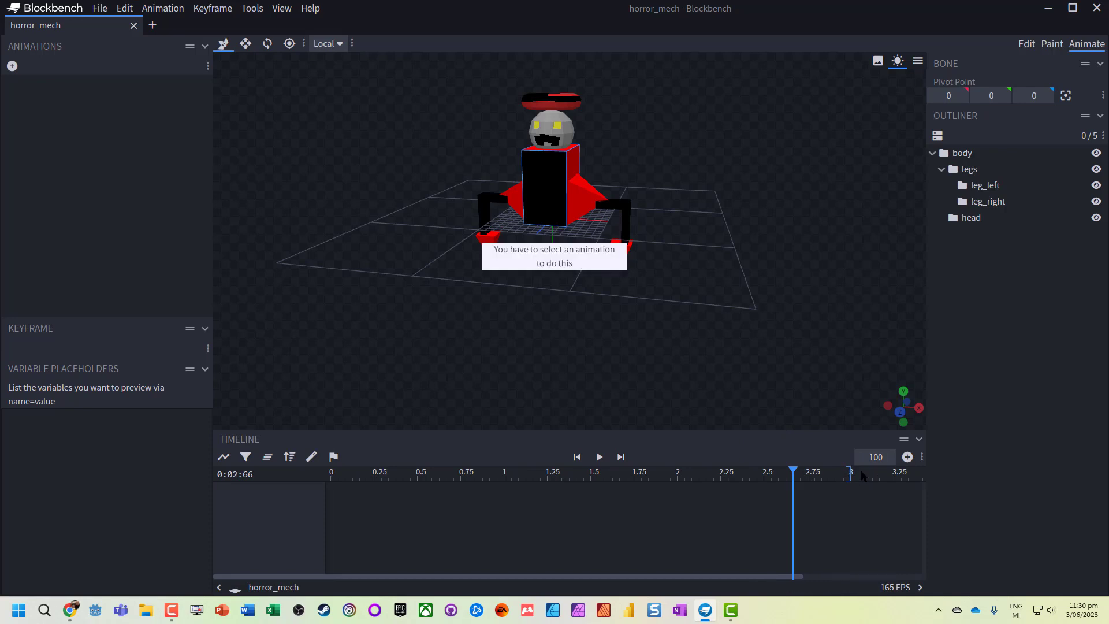
# - Create a new animation named animation.model.movement with its loop mode set to Loop
pyautogui.click(12, 66)
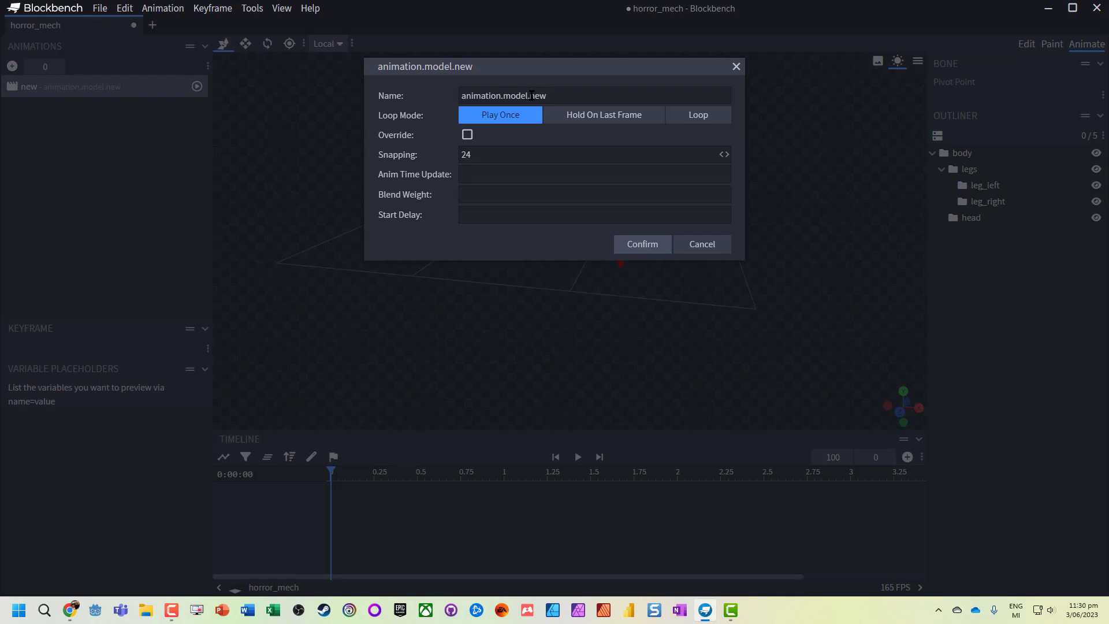
pyautogui.moveTo(530, 95); pyautogui.dragTo(607, 94)
pyautogui.write('le')
pyautogui.write('movement')
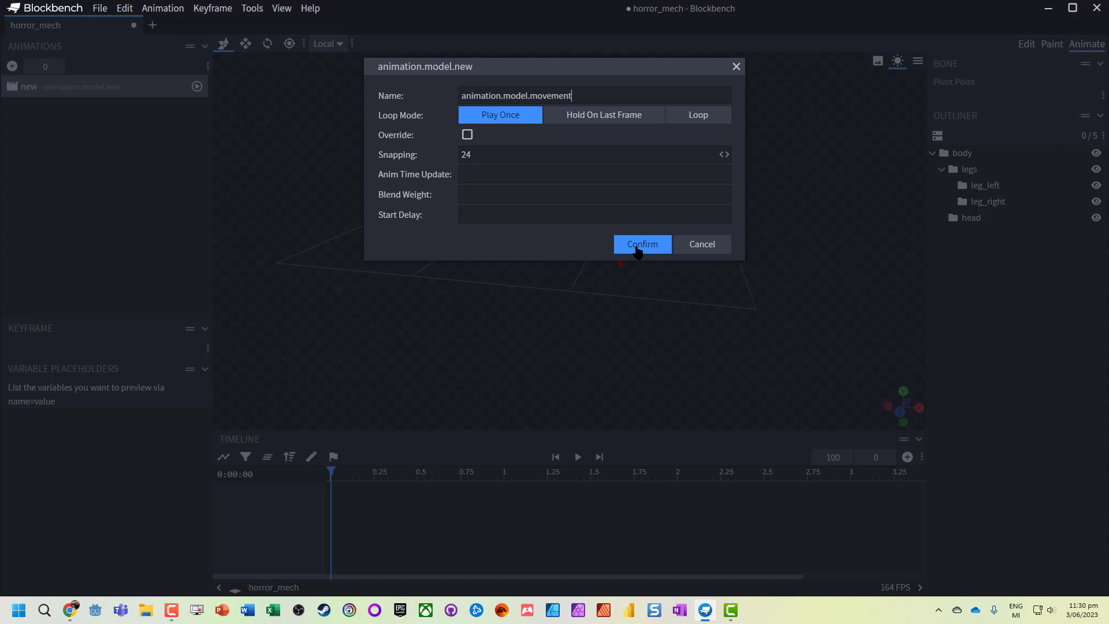
pyautogui.click(708, 120)
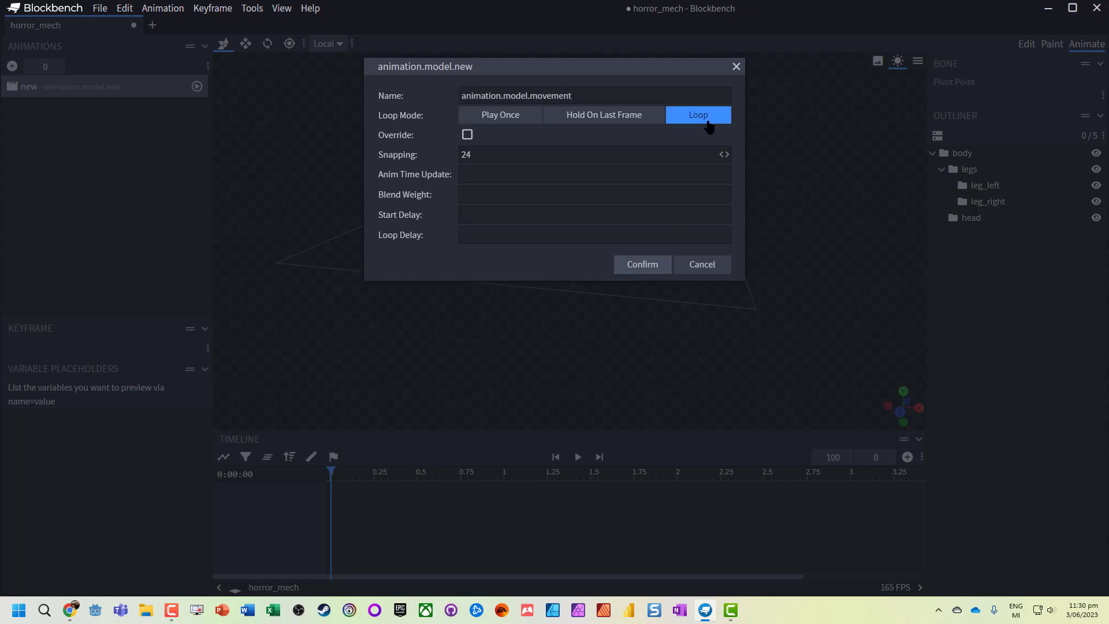
pyautogui.click(655, 266)
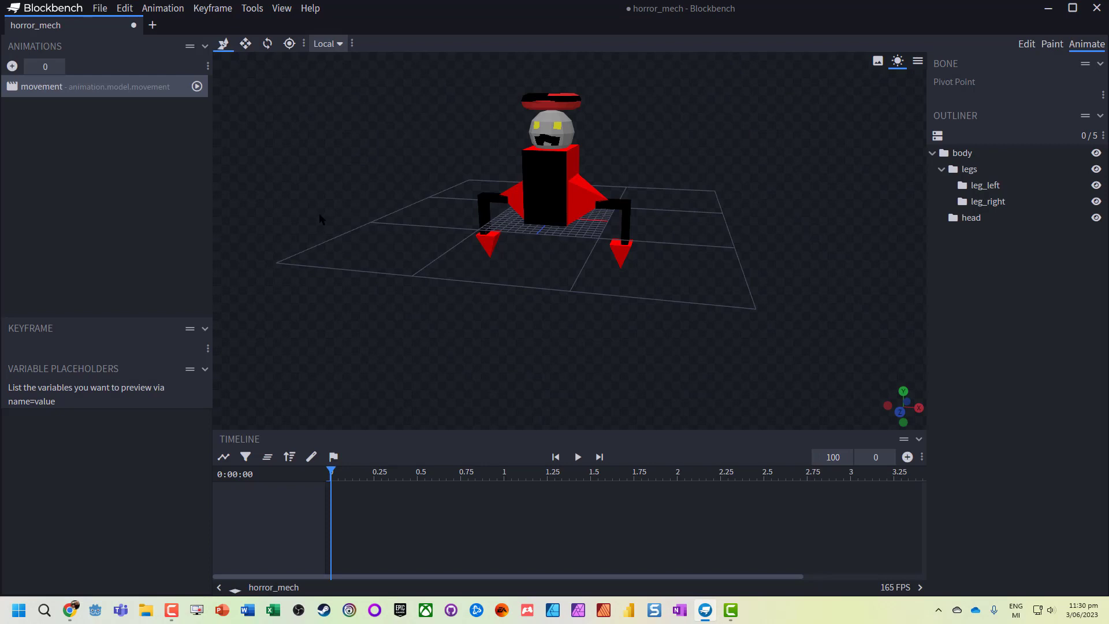
pyautogui.doubleClick(82, 88)
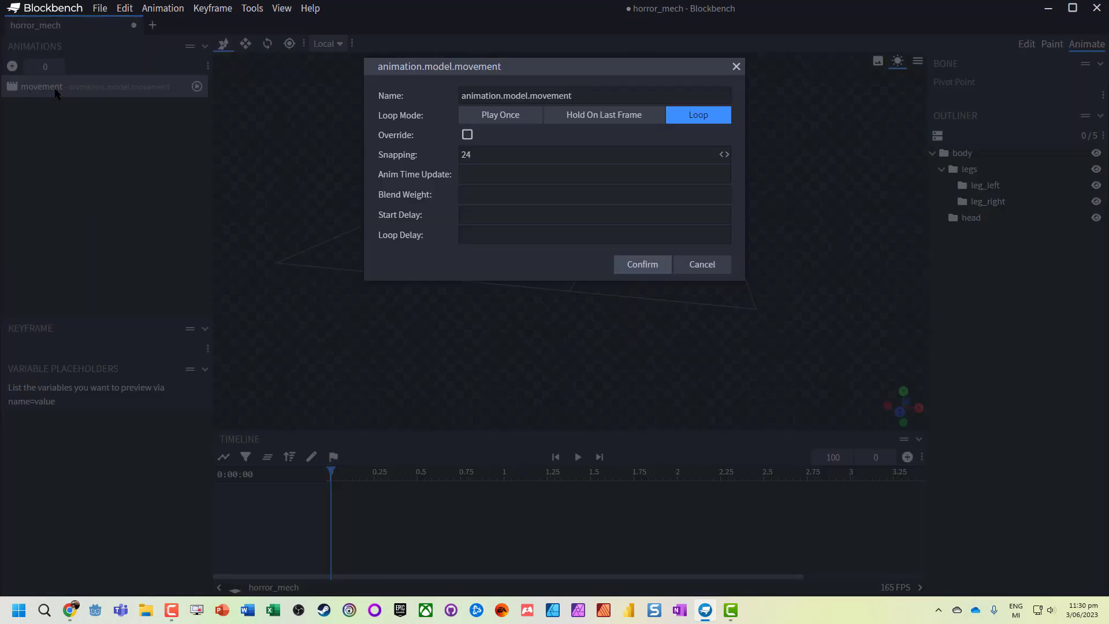
pyautogui.click(707, 266)
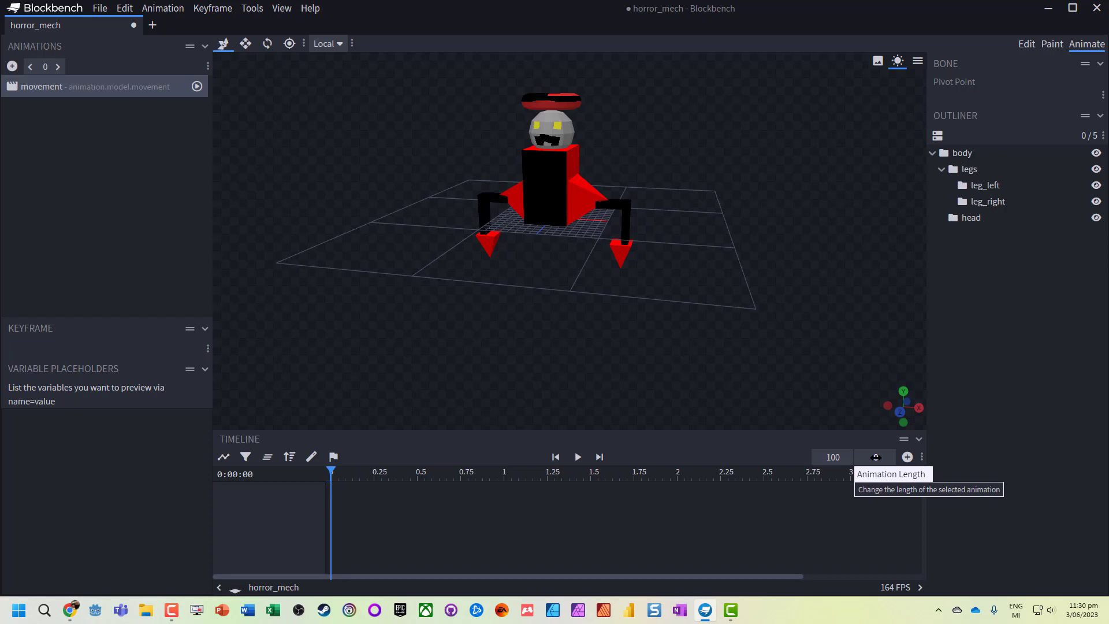
# - Set the movement animation's length to 3 seconds
pyautogui.moveTo(875, 457); pyautogui.dragTo(879, 455)
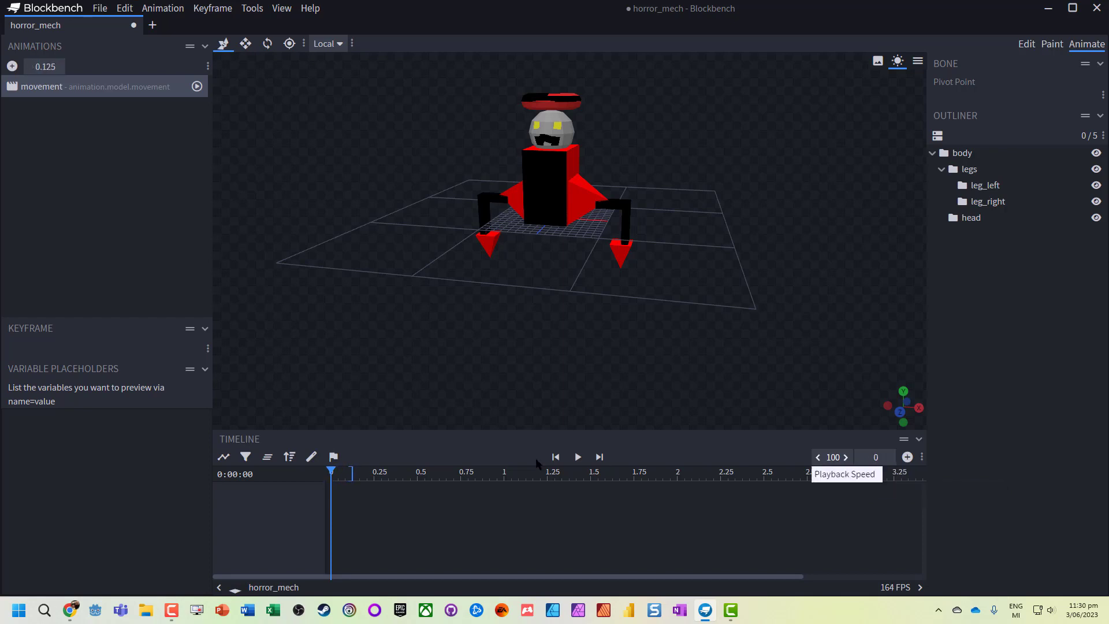
pyautogui.moveTo(351, 472); pyautogui.dragTo(848, 474)
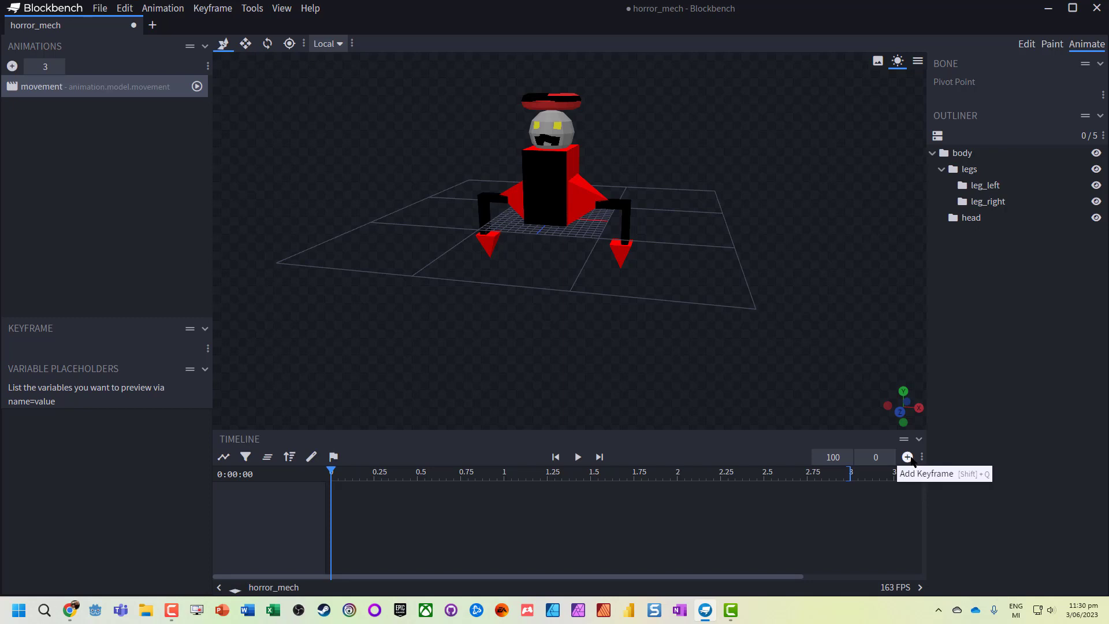
# - Bring the legs, head, leg_left and leg_right bones into the timeline as animation tracks
pyautogui.click(970, 169)
pyautogui.click(970, 219)
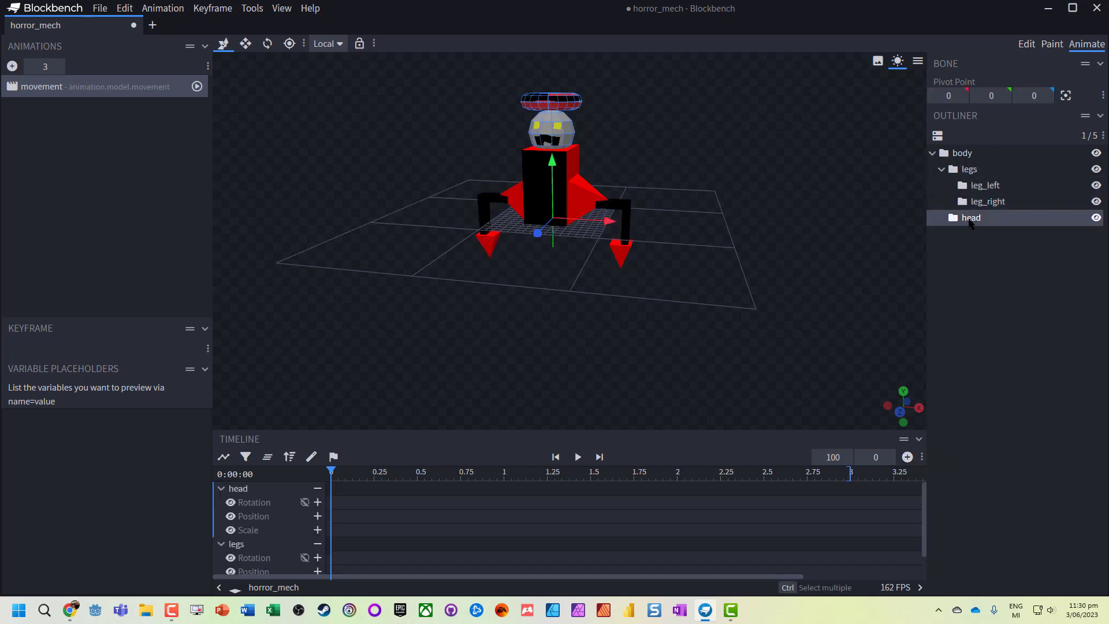
pyautogui.click(984, 185)
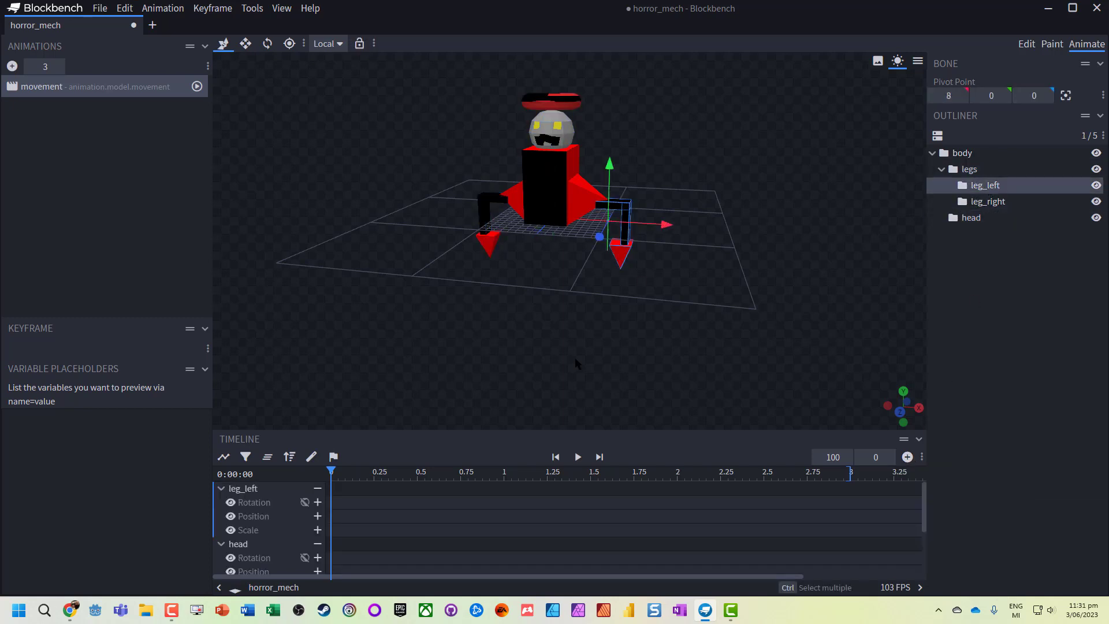
pyautogui.scroll(-1, 260, 543)
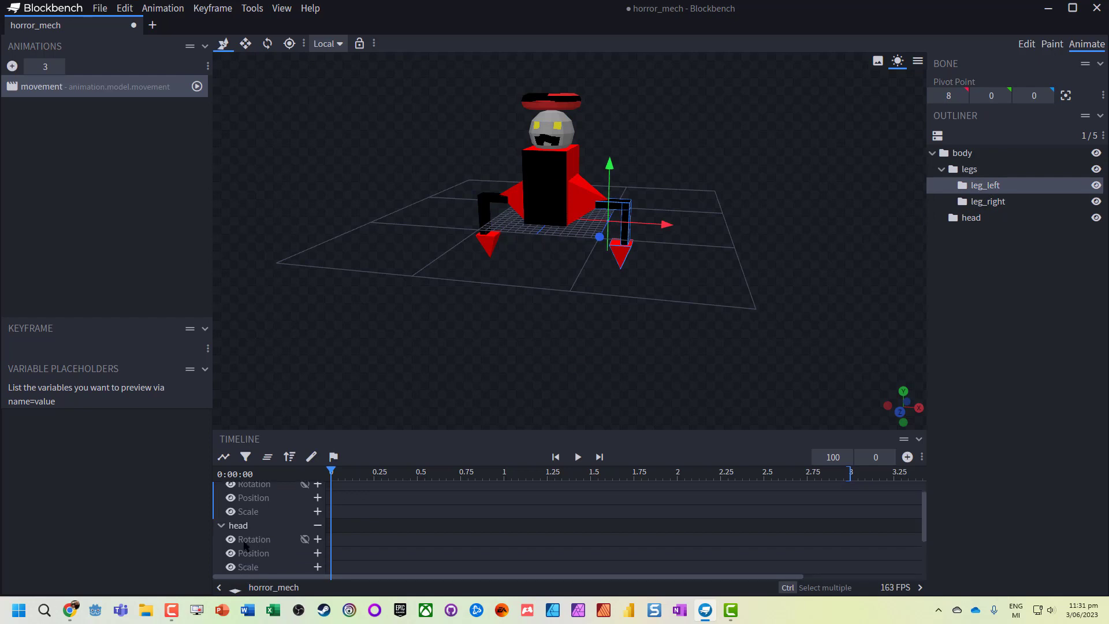
pyautogui.scroll(-2, 245, 545)
pyautogui.scroll(3, 245, 546)
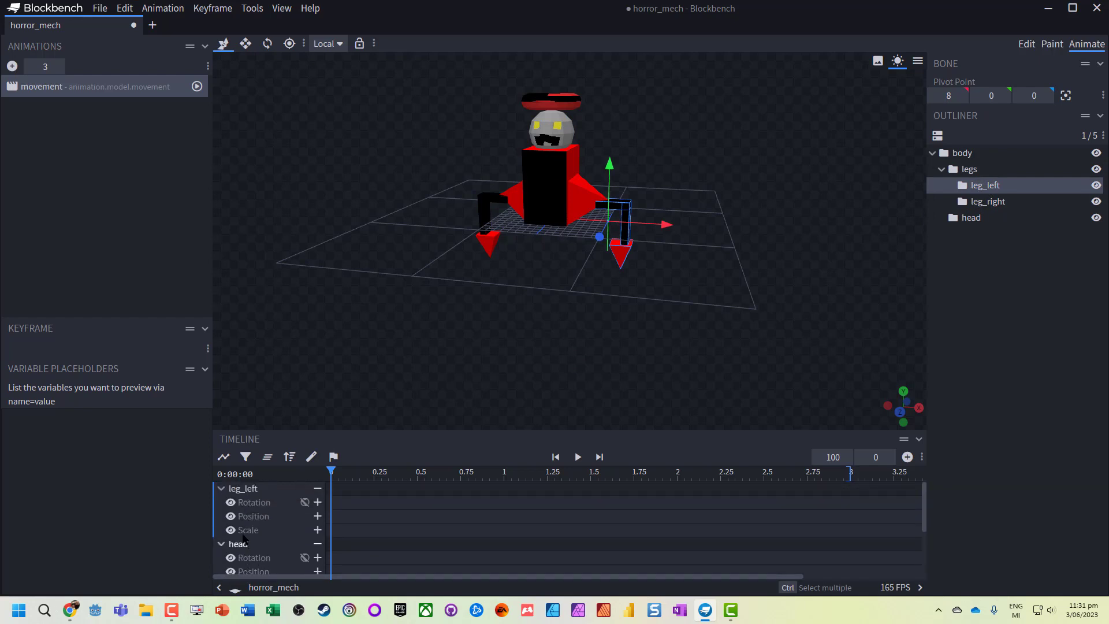
pyautogui.click(988, 203)
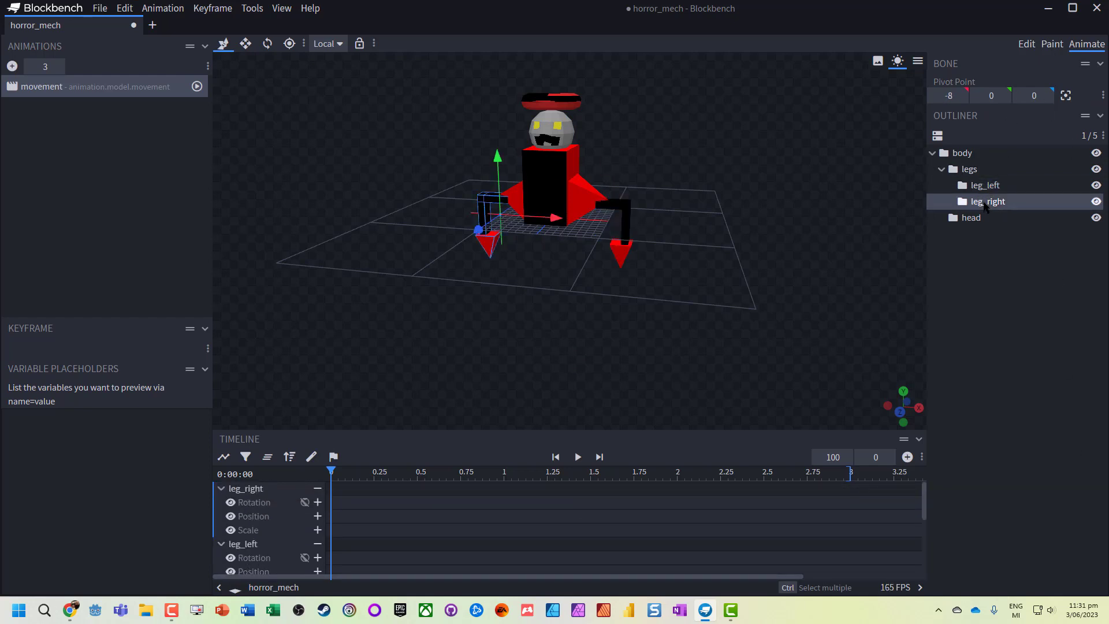
# - Add a position keyframe for leg_right at 0 seconds
pyautogui.click(961, 190)
pyautogui.click(976, 201)
pyautogui.click(908, 457)
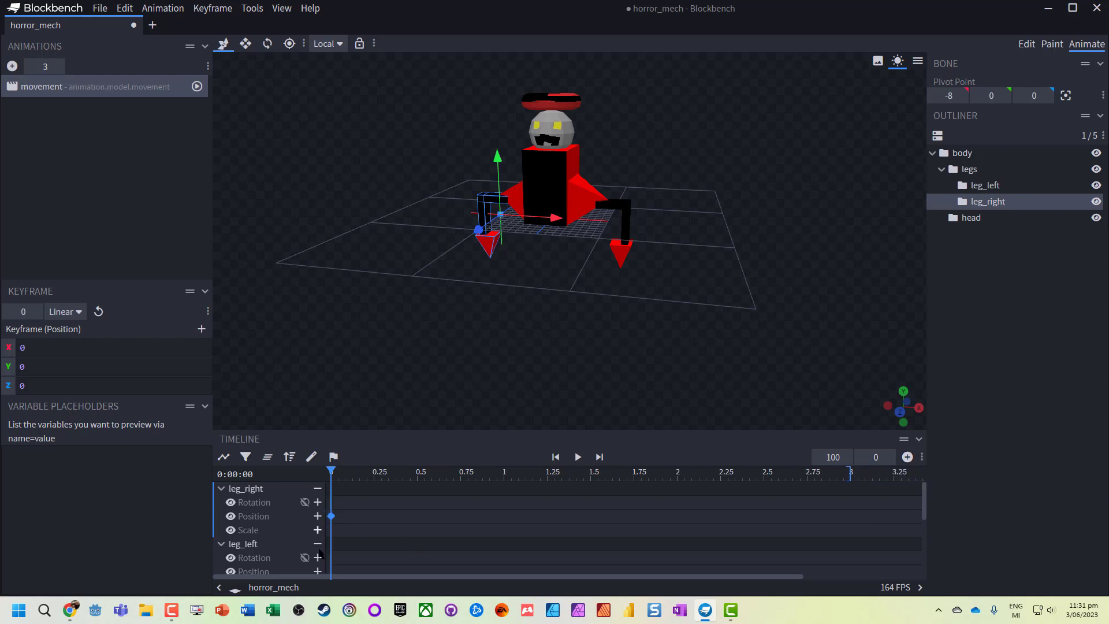
# - Rotate leg_left 22.5 degrees about its Z axis at 0 seconds to key its rotation
pyautogui.scroll(-1, 337, 533)
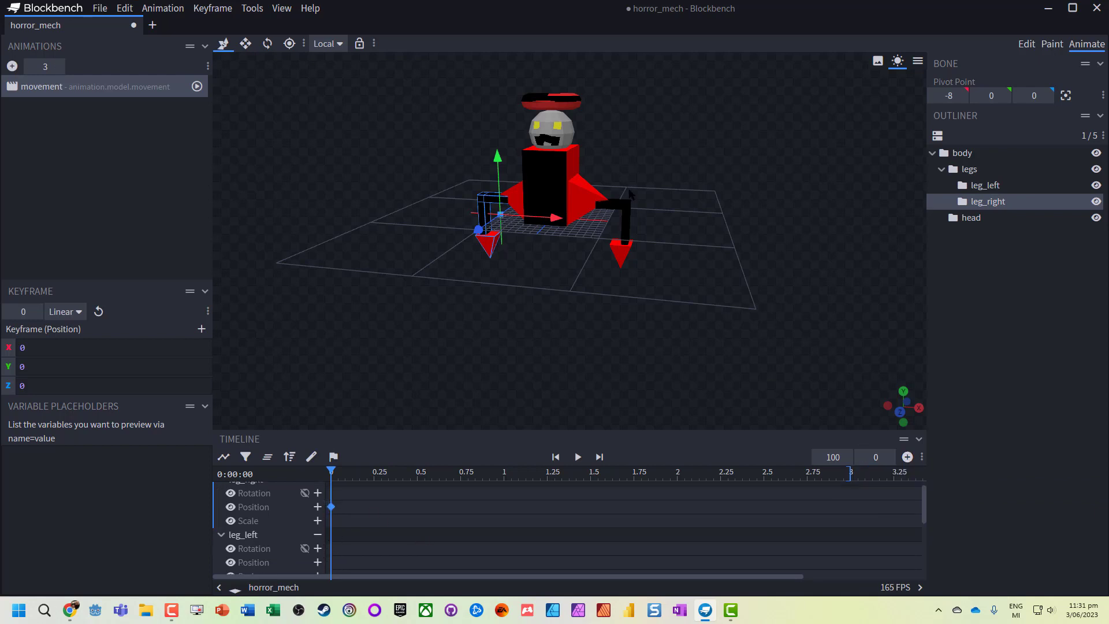
pyautogui.click(985, 185)
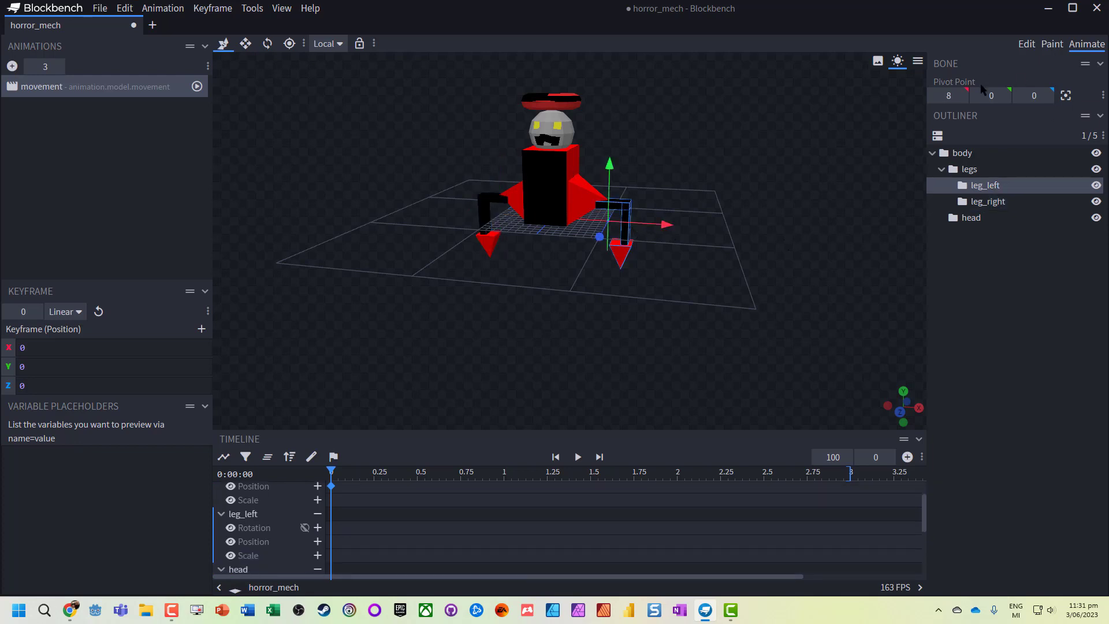
pyautogui.click(267, 44)
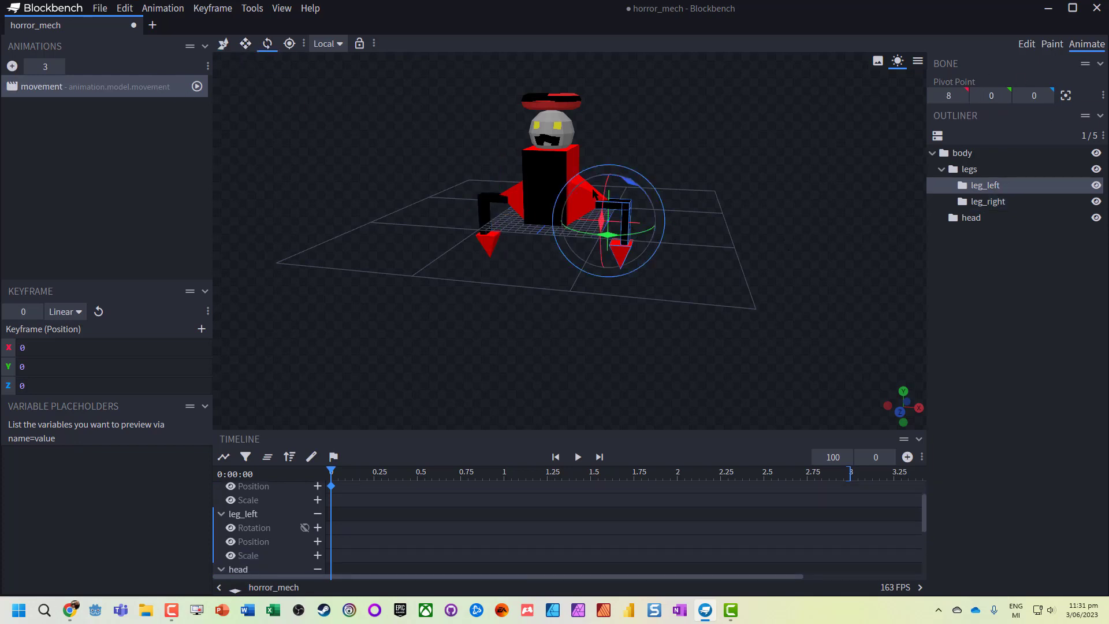
pyautogui.moveTo(632, 187); pyautogui.dragTo(605, 189)
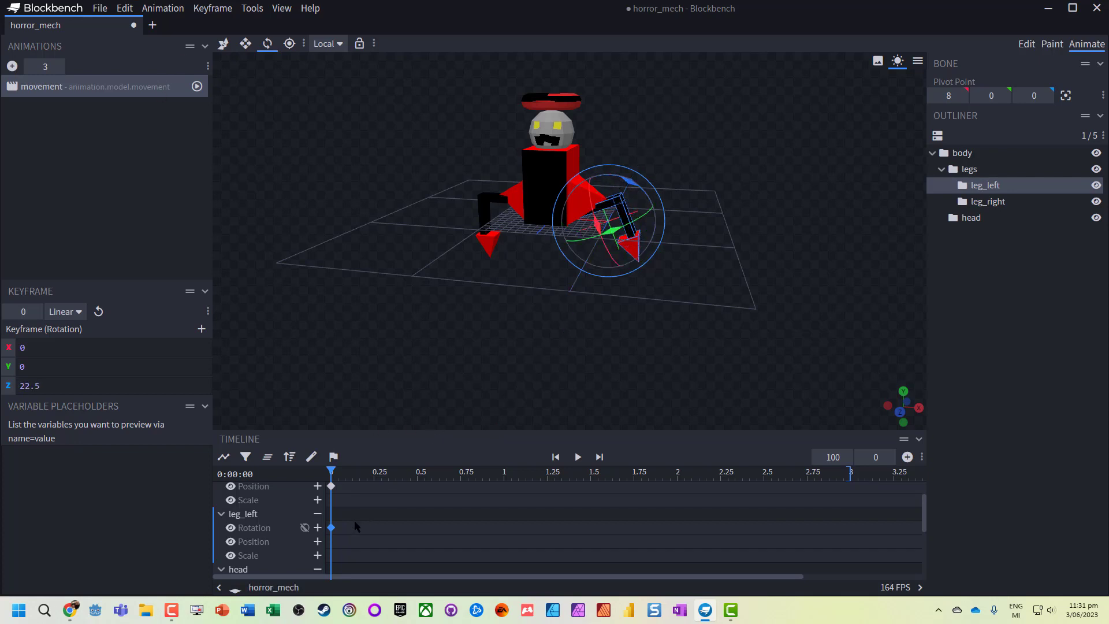
# - Inspect the values of the leg_right position keyframe and the leg_left rotation keyframe at 0 seconds
pyautogui.click(331, 486)
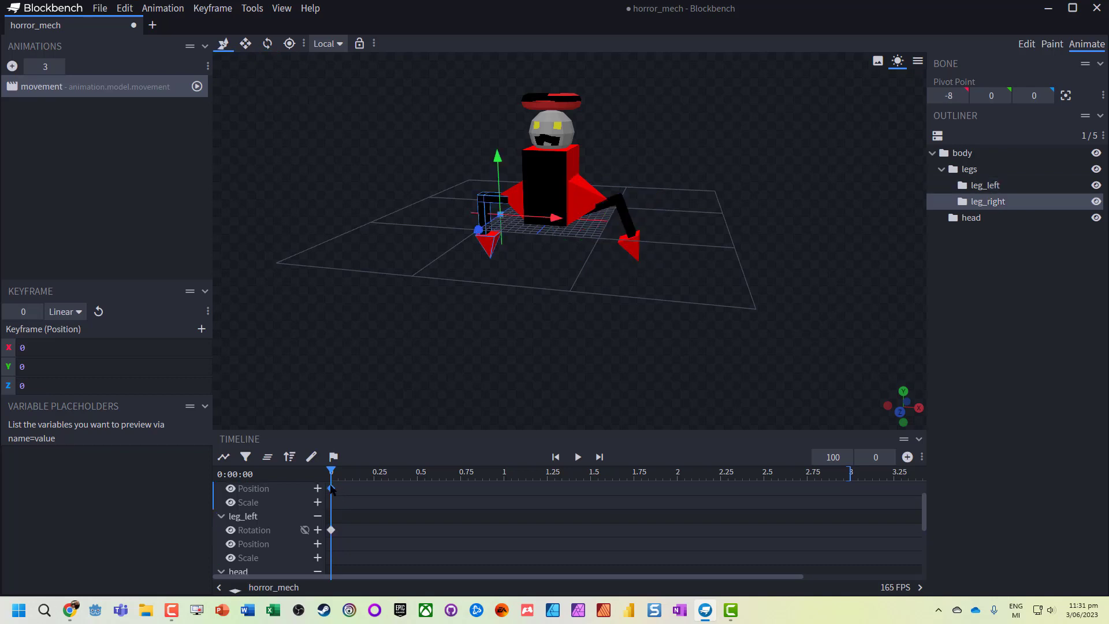
pyautogui.scroll(-1, 338, 539)
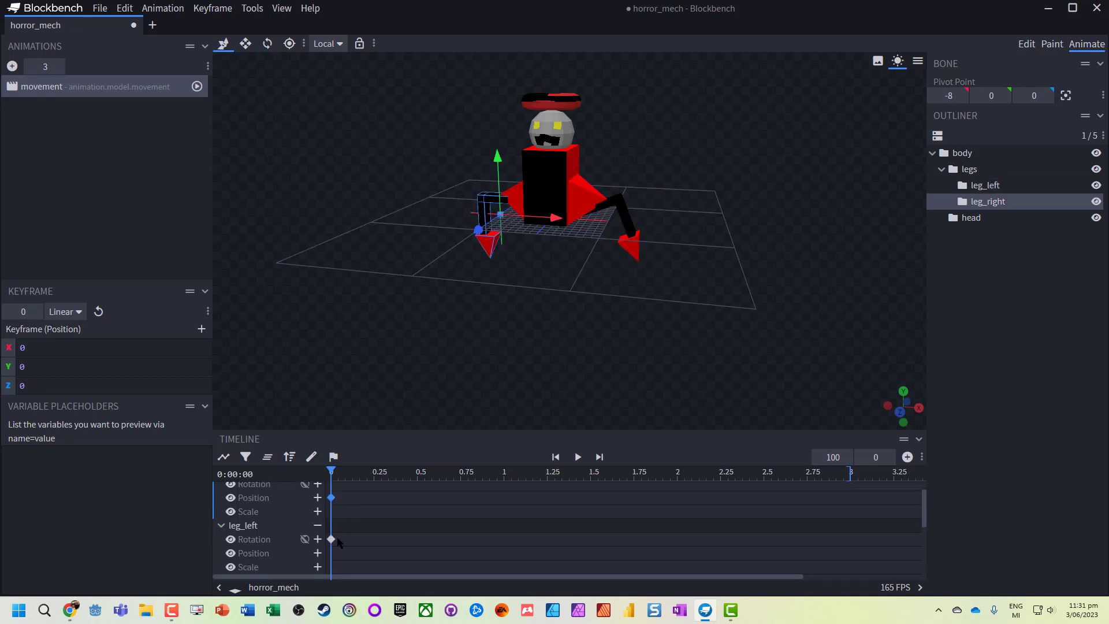
pyautogui.click(331, 539)
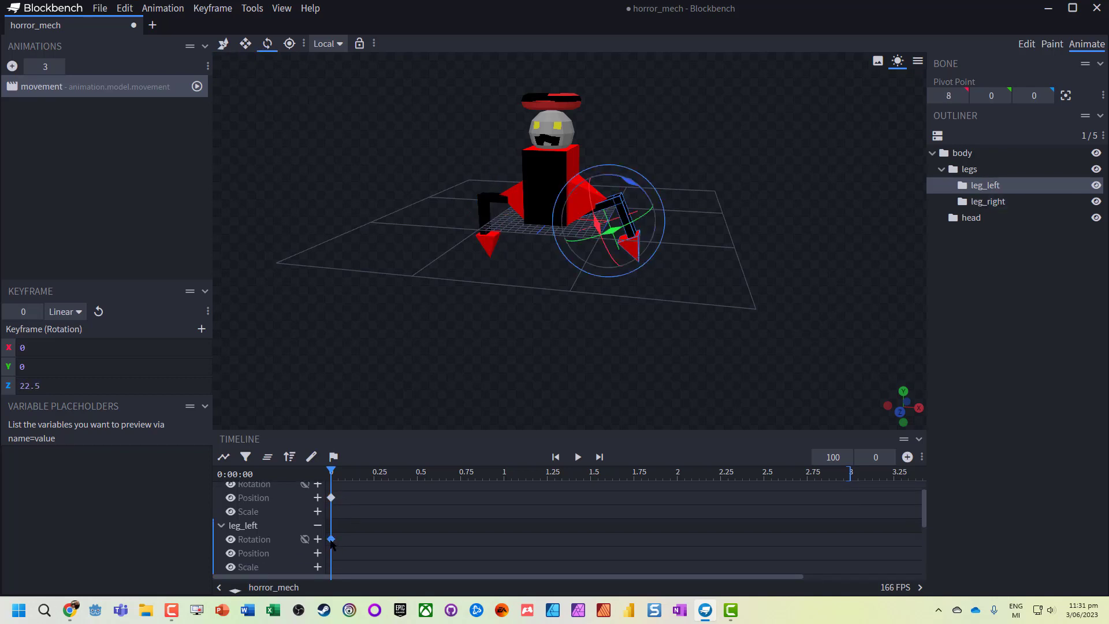
# - Compare the leg_right position keyframe with the leg_left rotation keyframe at 0 seconds
pyautogui.scroll(1, 333, 534)
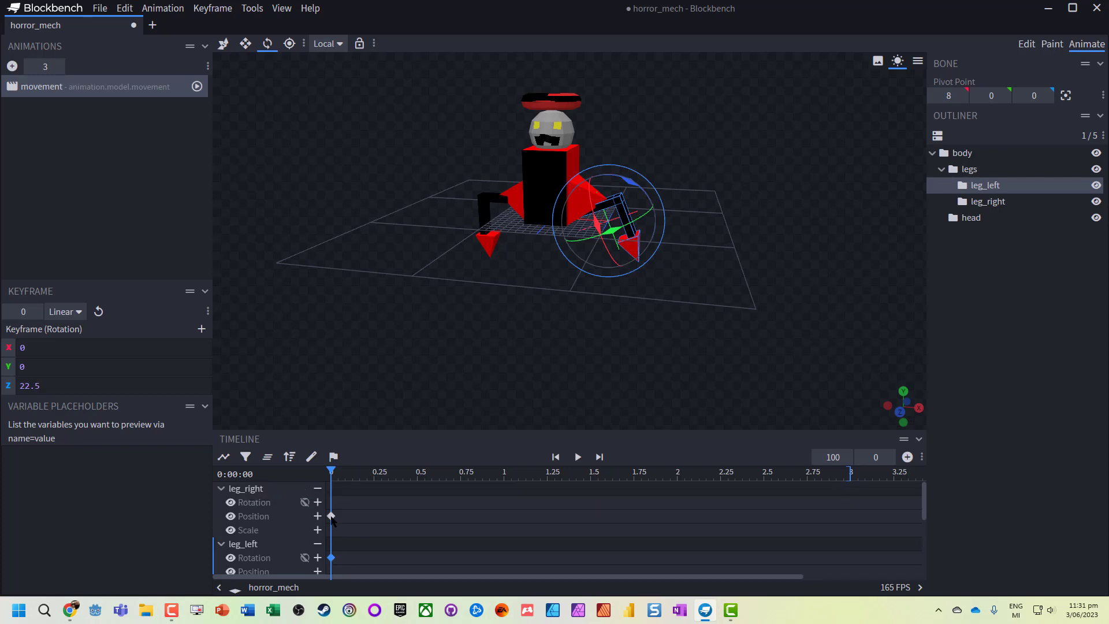
pyautogui.click(331, 515)
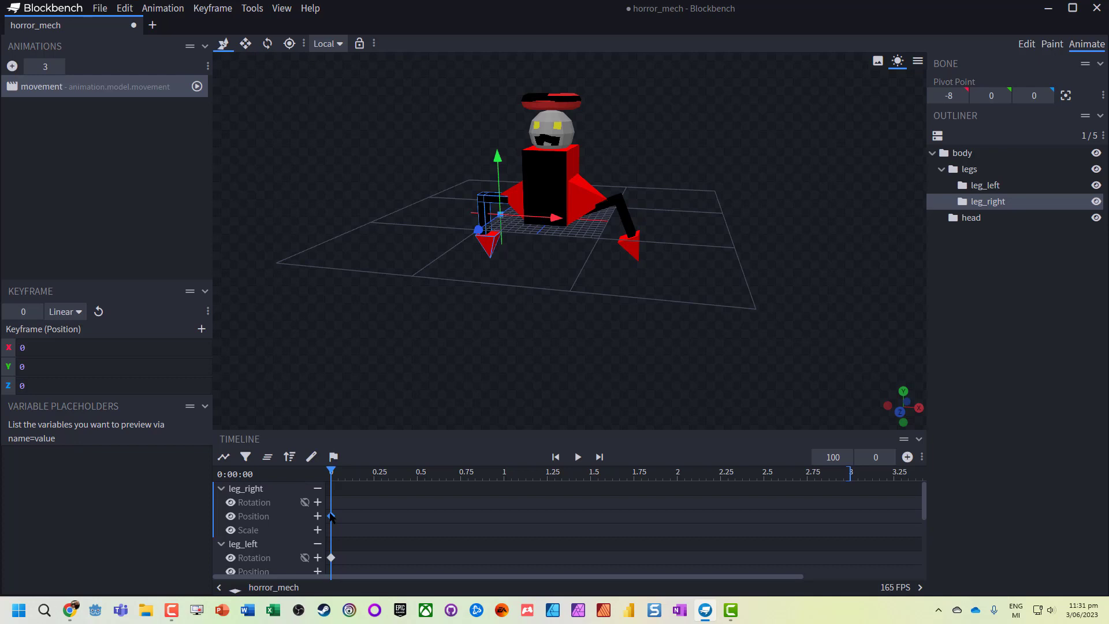
pyautogui.scroll(-1, 331, 517)
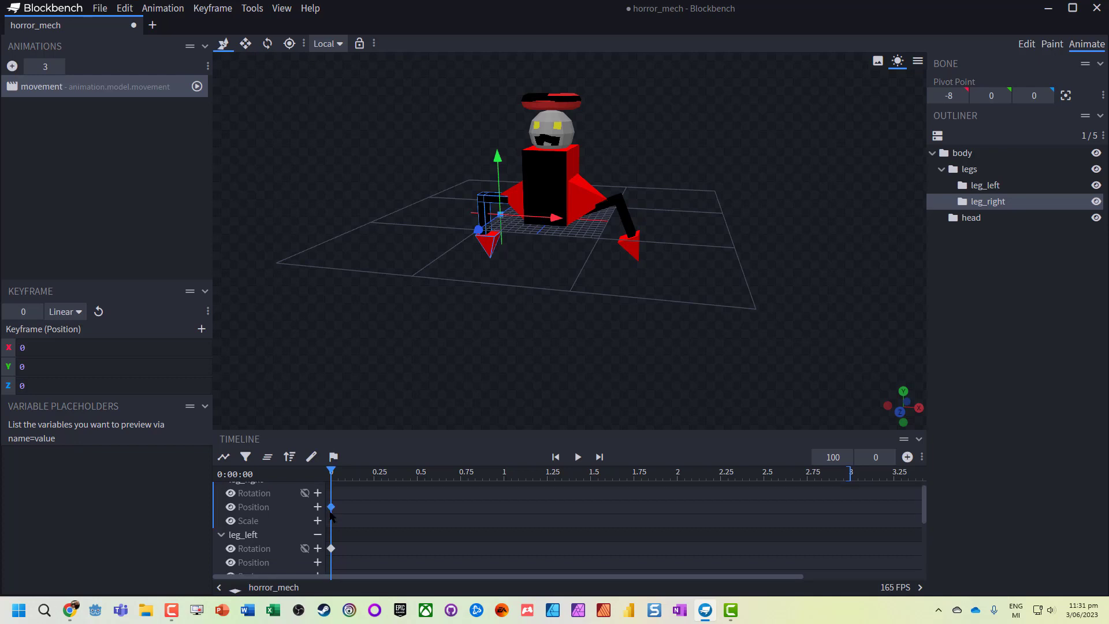
pyautogui.click(331, 549)
pyautogui.scroll(-2, 337, 540)
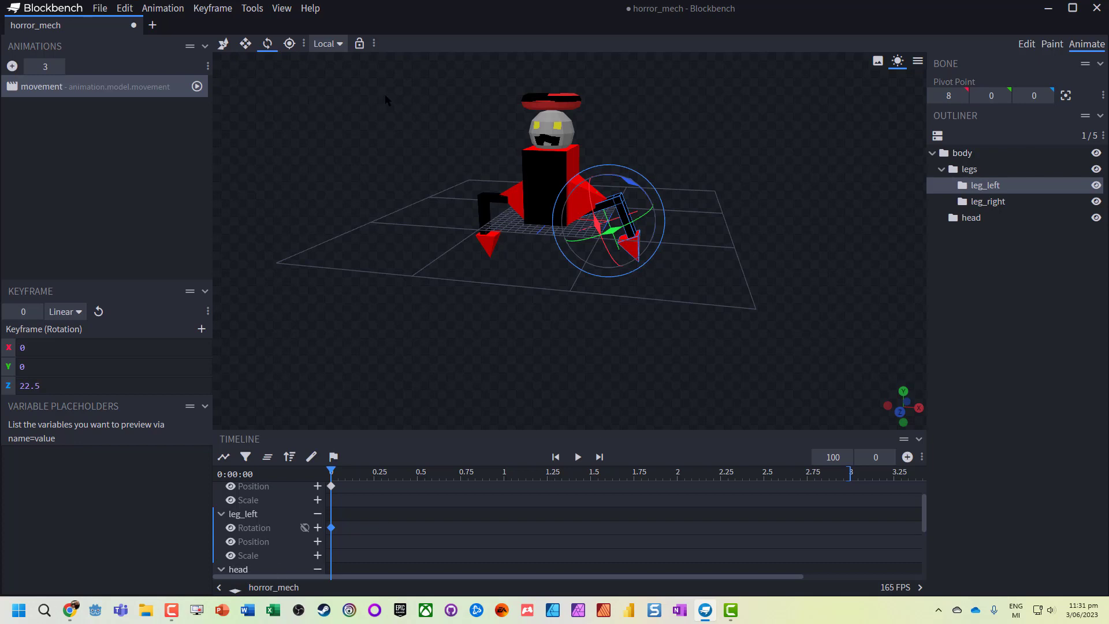
# - Using global transform space, move leg_left to position X -2, Y 2 at 0 seconds to key its position
pyautogui.click(224, 44)
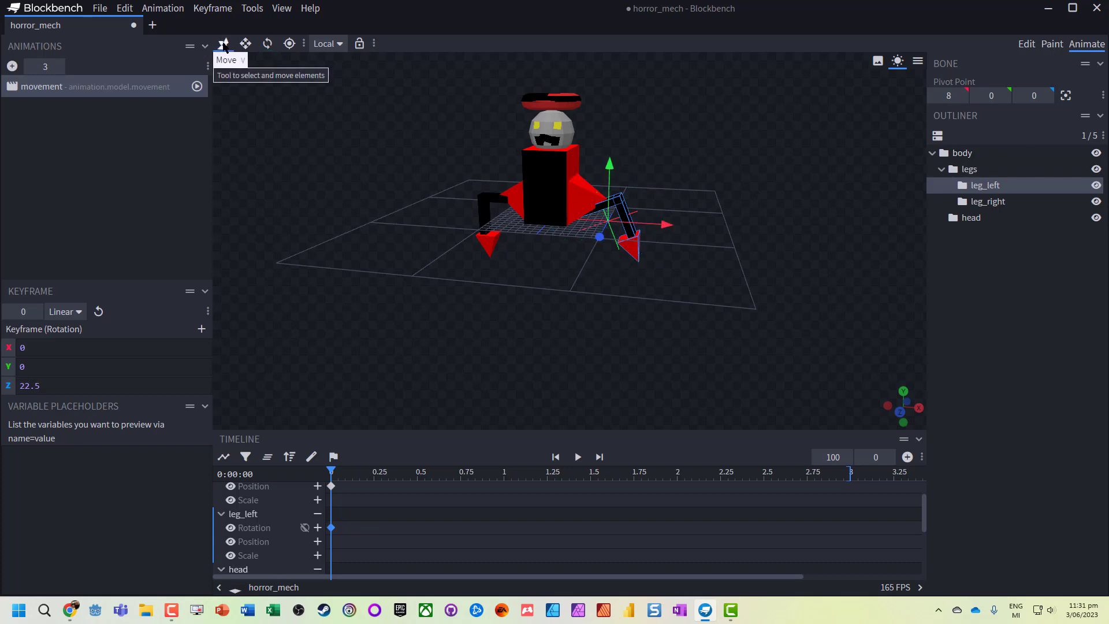
pyautogui.click(339, 45)
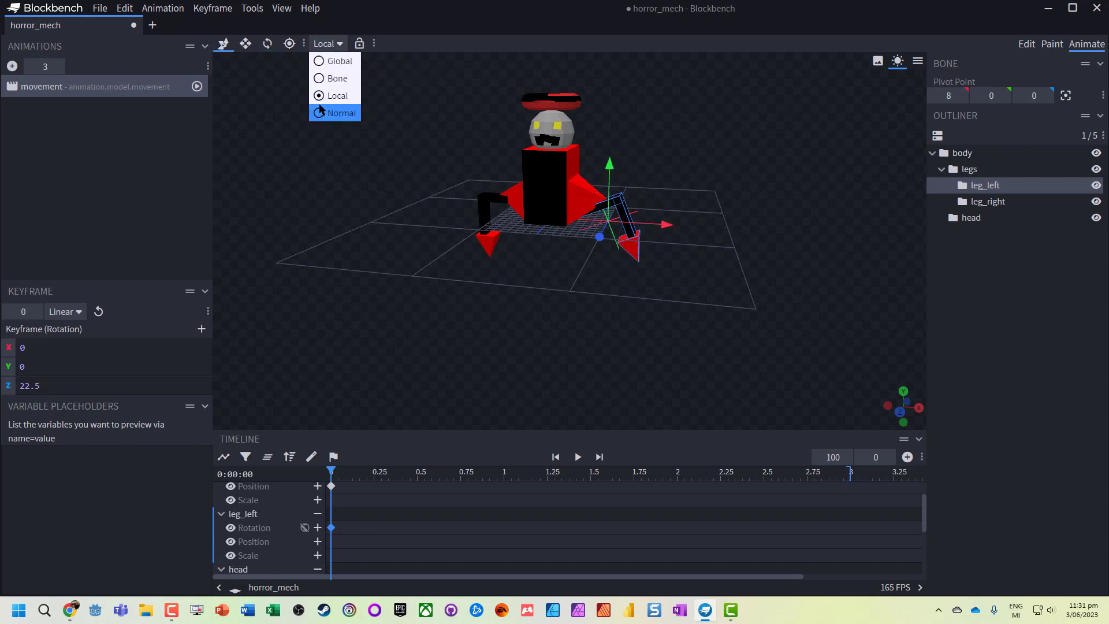
pyautogui.click(329, 62)
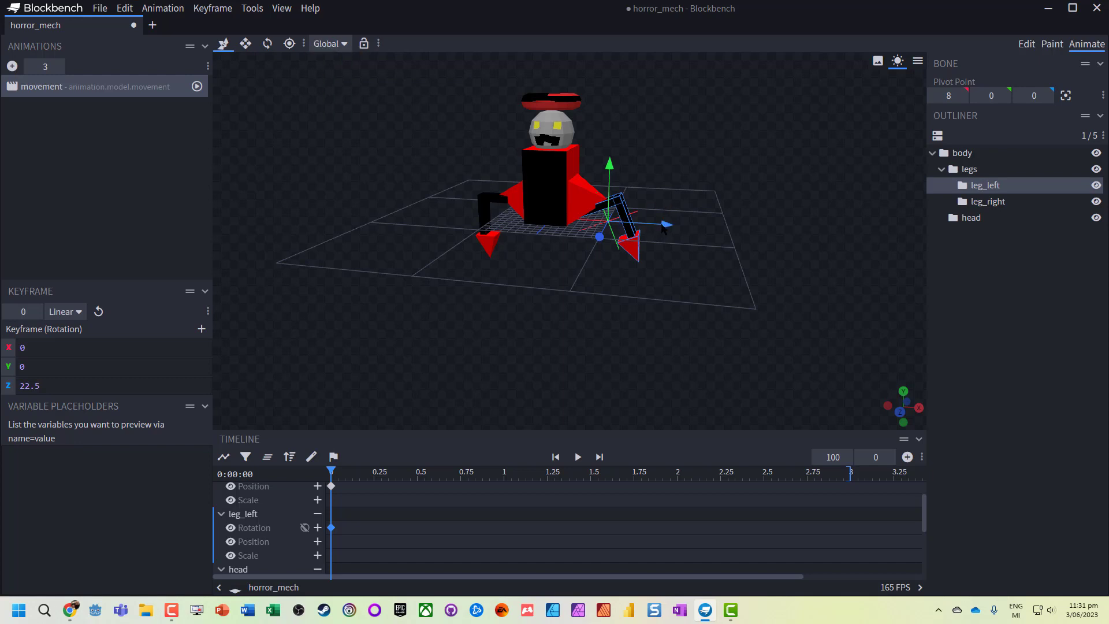
pyautogui.moveTo(662, 227); pyautogui.dragTo(681, 225)
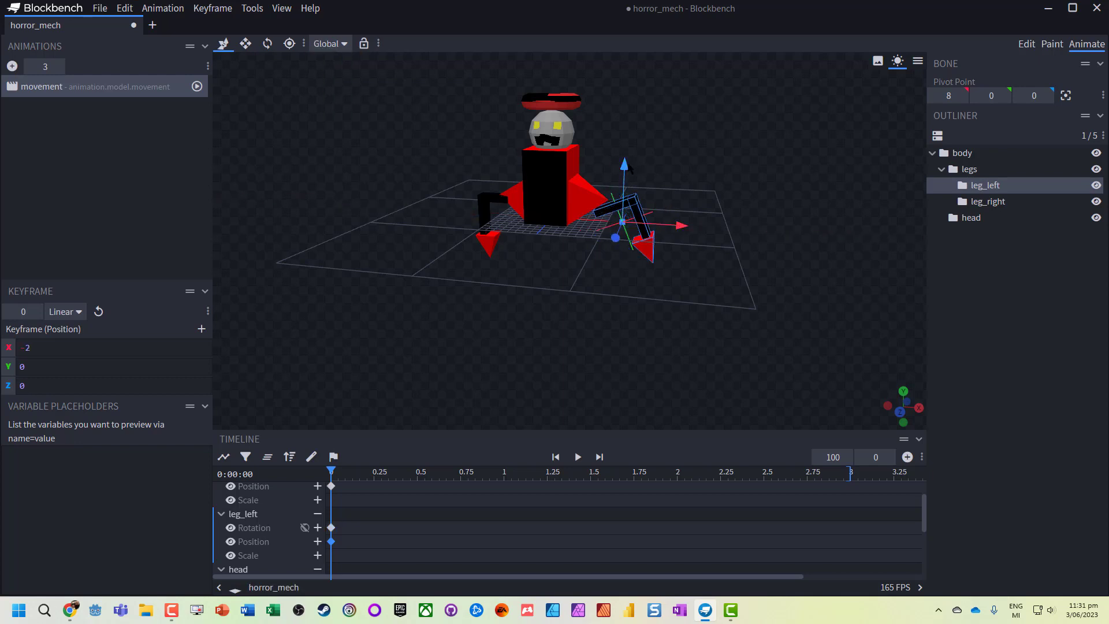
pyautogui.moveTo(627, 168); pyautogui.dragTo(625, 150)
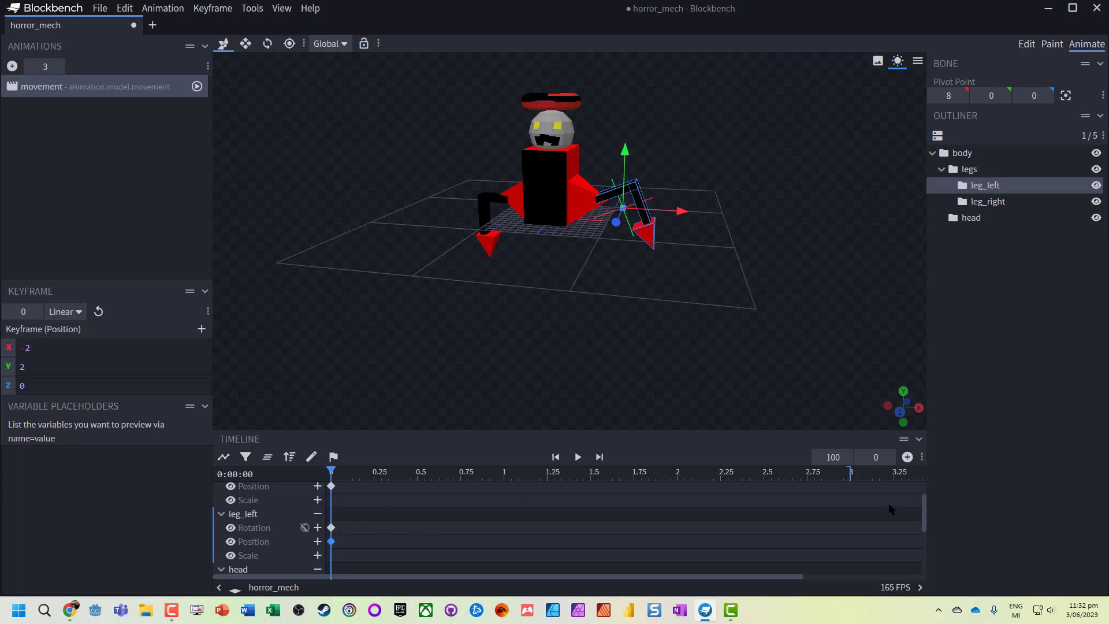
# - Key leg_right at 0.75 seconds with its position raised to Y 3 and its rotation at -57.5 degrees about Z
pyautogui.click(331, 486)
pyautogui.click(460, 472)
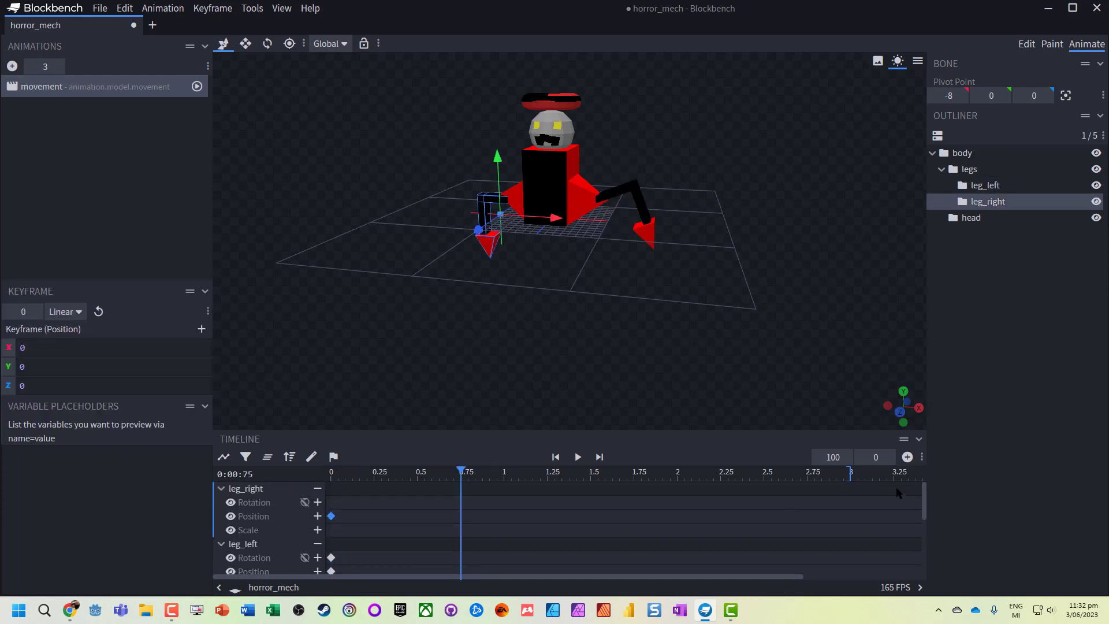
pyautogui.click(907, 456)
pyautogui.moveTo(497, 154); pyautogui.dragTo(498, 140)
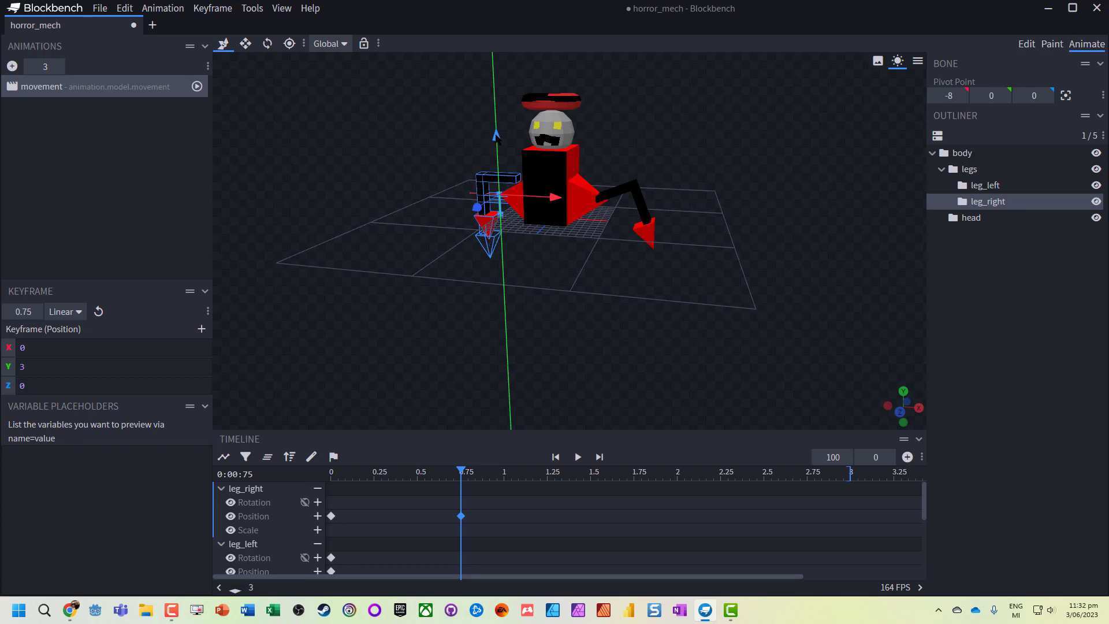
pyautogui.click(268, 43)
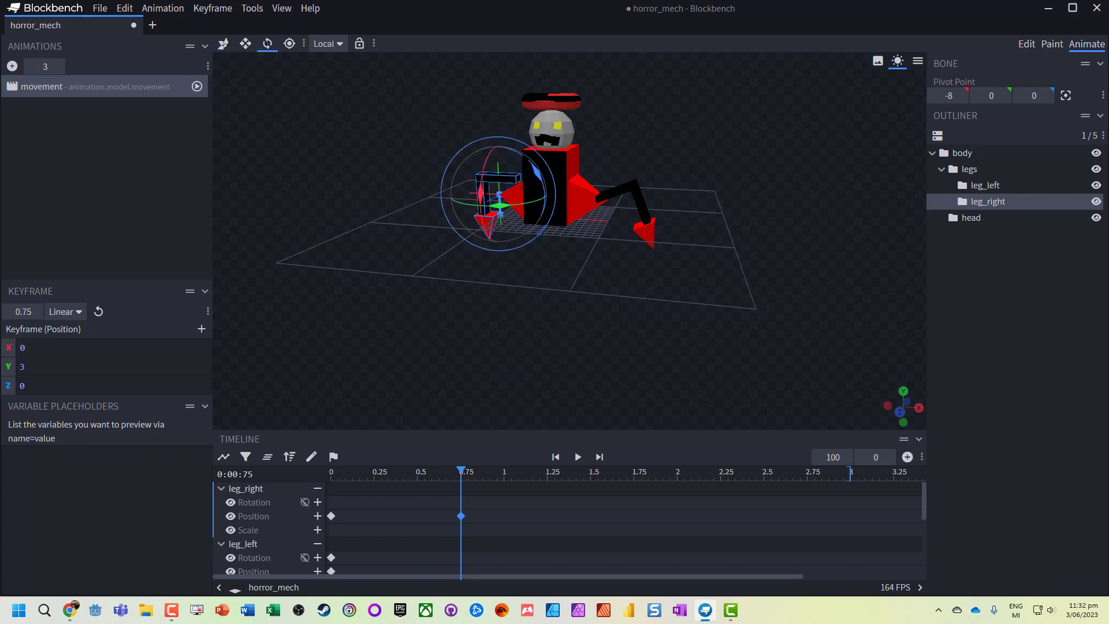
pyautogui.moveTo(536, 170); pyautogui.dragTo(498, 140)
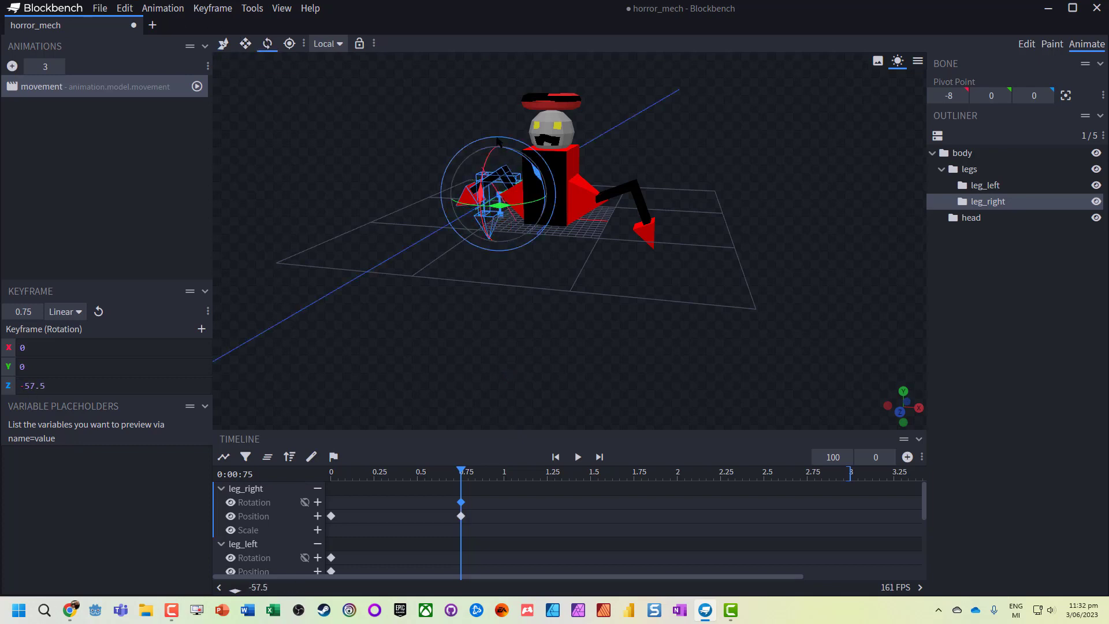
# - Key leg_left at 0.75 seconds by rotating it back upright and moving it to position X -1, Y 0, Z 0
pyautogui.click(656, 206)
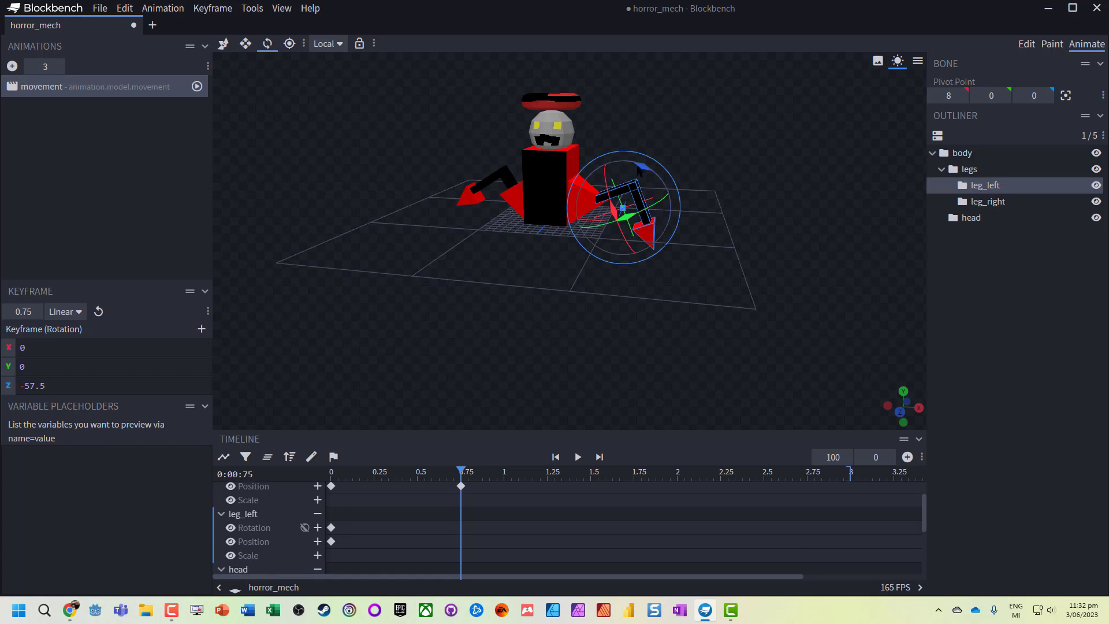
pyautogui.moveTo(641, 168); pyautogui.dragTo(655, 182)
pyautogui.moveTo(656, 184); pyautogui.dragTo(625, 169)
pyautogui.click(223, 45)
pyautogui.moveTo(682, 226); pyautogui.dragTo(674, 225)
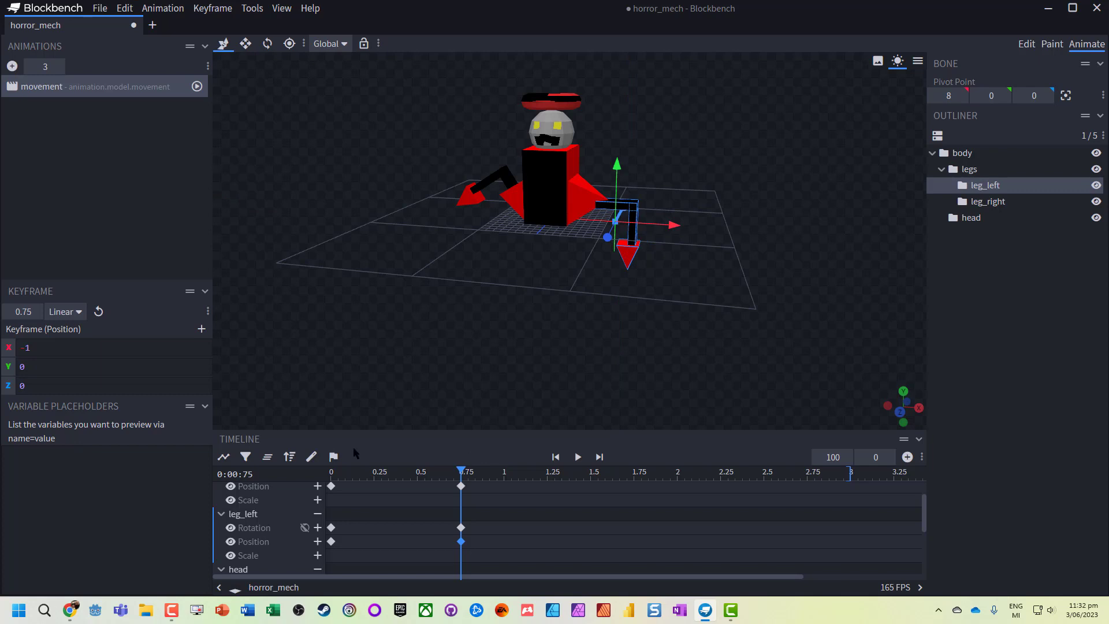
# - Play back the animation to preview the leg movement
pyautogui.click(578, 457)
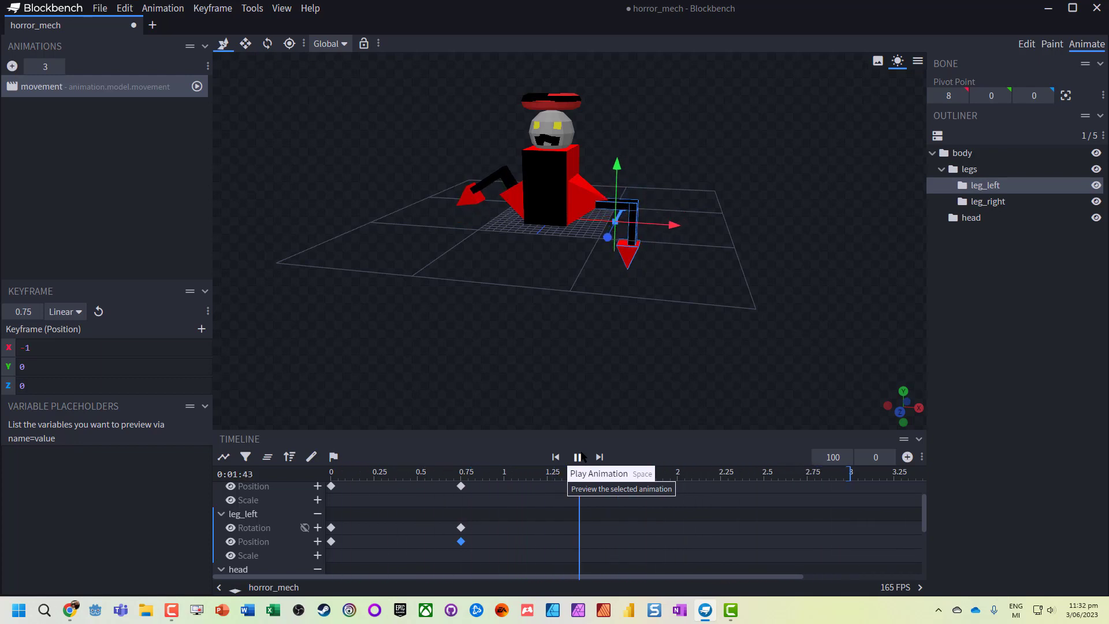
pyautogui.click(578, 457)
# - Add a position keyframe for leg_left at 1.5 seconds
pyautogui.scroll(4, 736, 210)
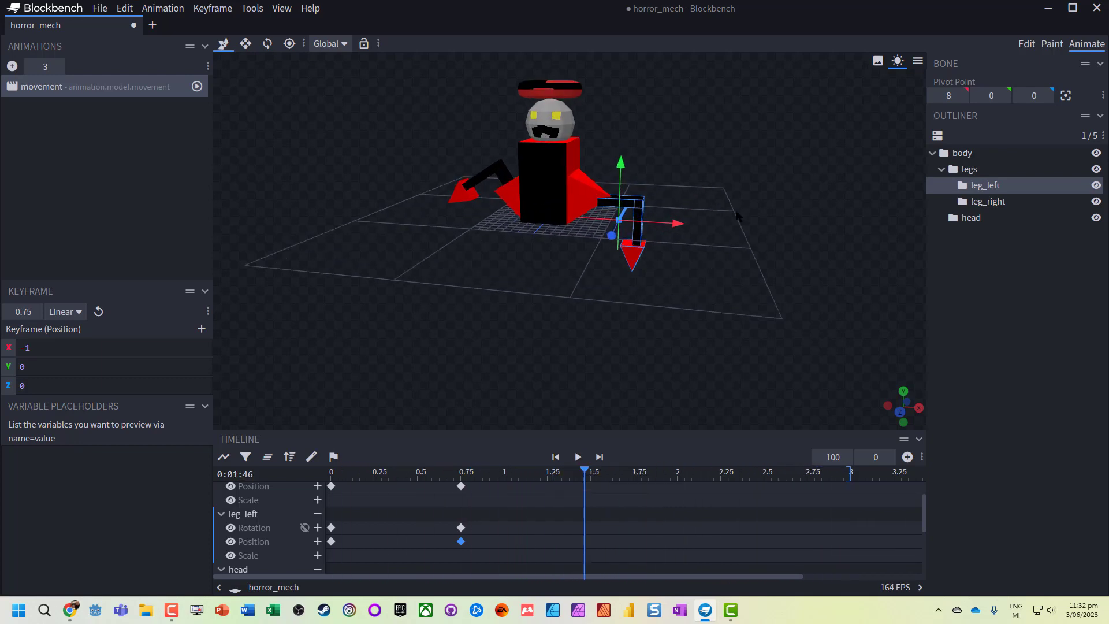
pyautogui.moveTo(891, 359); pyautogui.dragTo(850, 377)
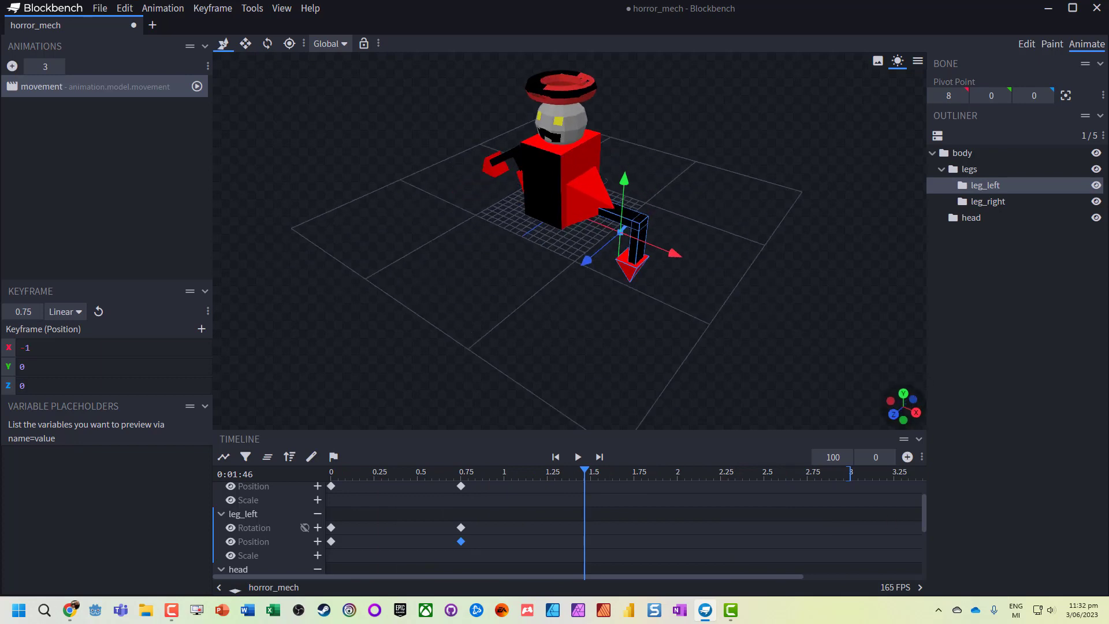
pyautogui.click(595, 475)
pyautogui.click(907, 456)
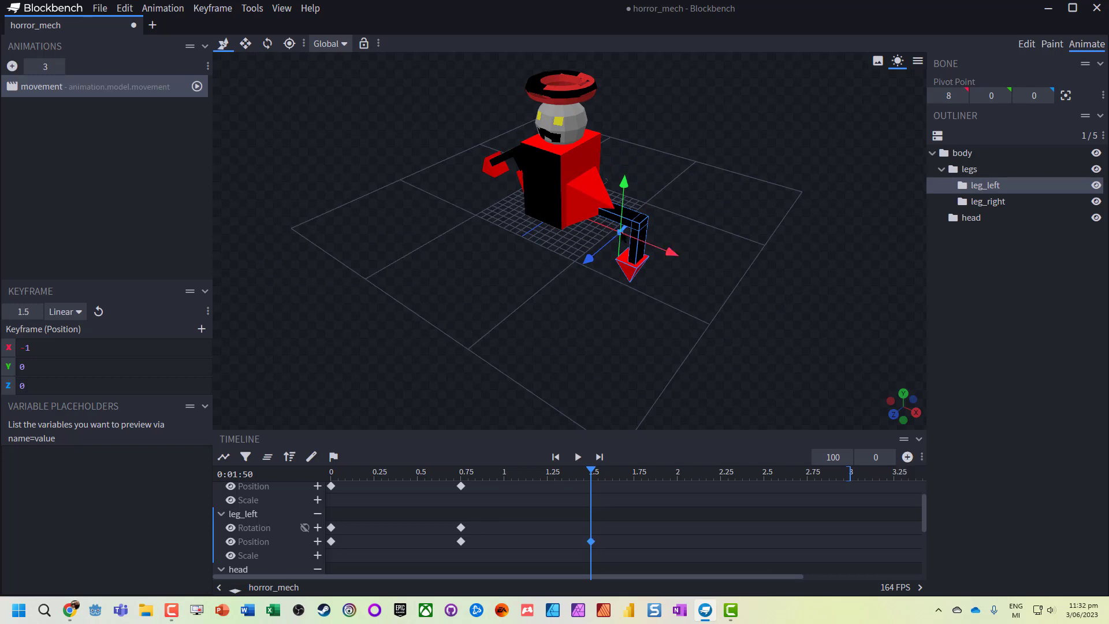
# - Move leg_left's pivot point to 2, 1, -3 and key its rotation at 1.5 seconds to about X 11.15, Y 22.52, Z 27.23
pyautogui.click(290, 43)
pyautogui.moveTo(668, 254); pyautogui.dragTo(573, 237)
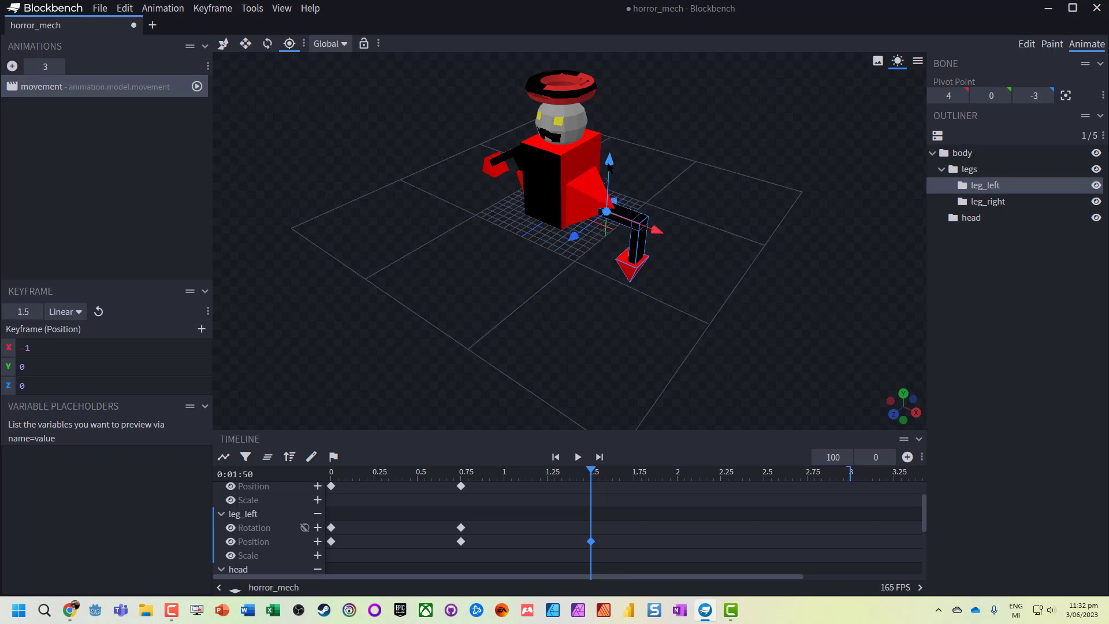
pyautogui.moveTo(608, 166); pyautogui.dragTo(610, 160)
pyautogui.moveTo(665, 224); pyautogui.dragTo(651, 222)
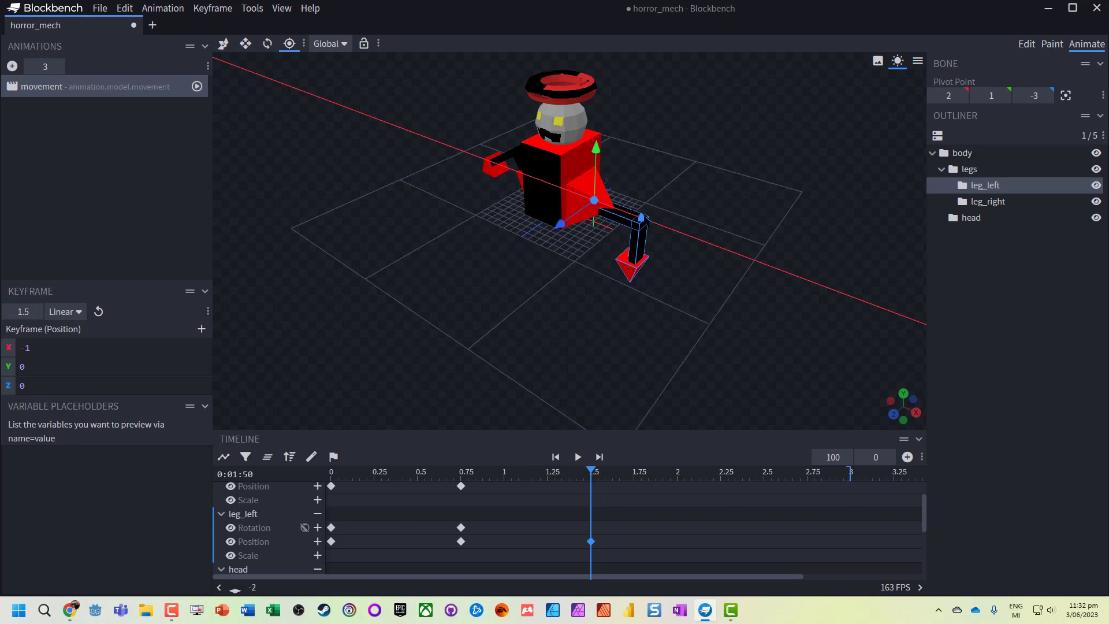
pyautogui.click(267, 45)
pyautogui.moveTo(619, 232); pyautogui.dragTo(610, 163)
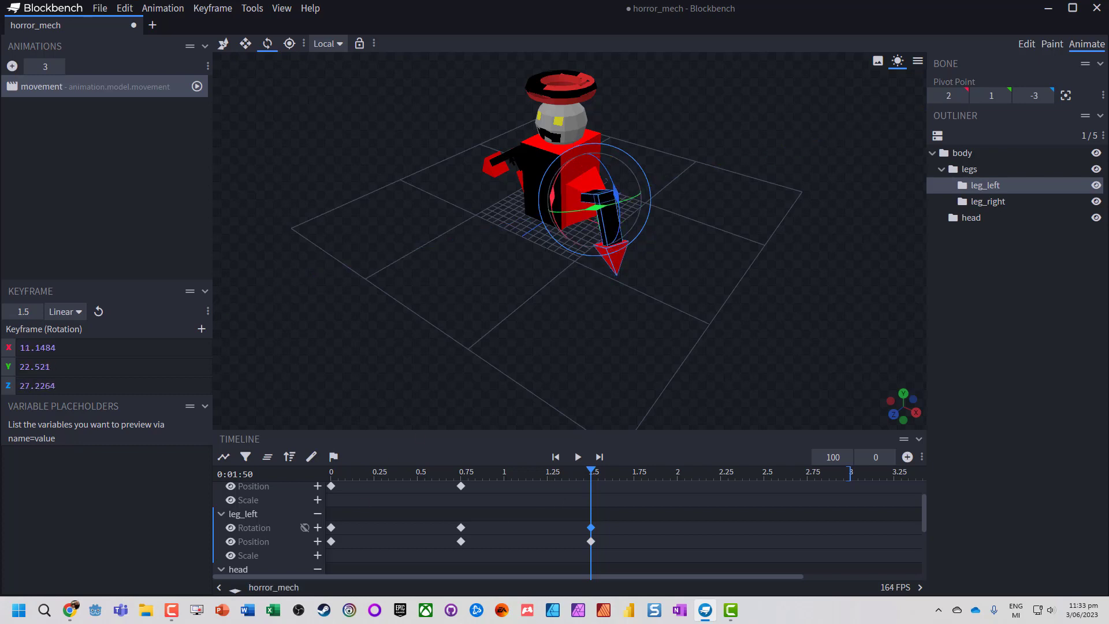
# - Move leg_right's pivot point to -5, 0, 0
pyautogui.click(508, 158)
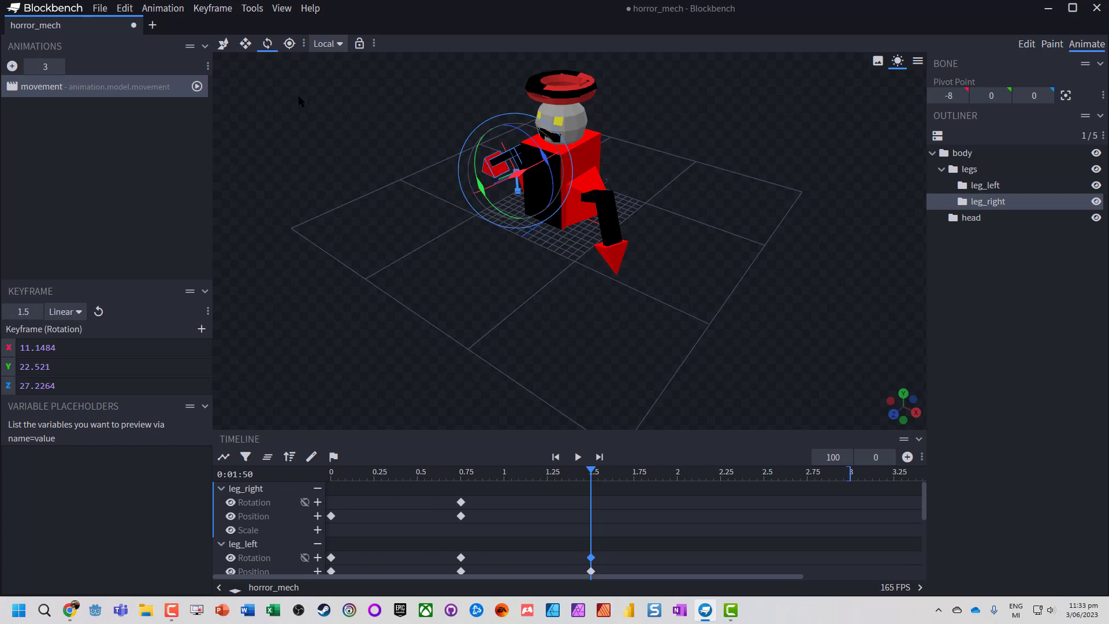
pyautogui.click(290, 43)
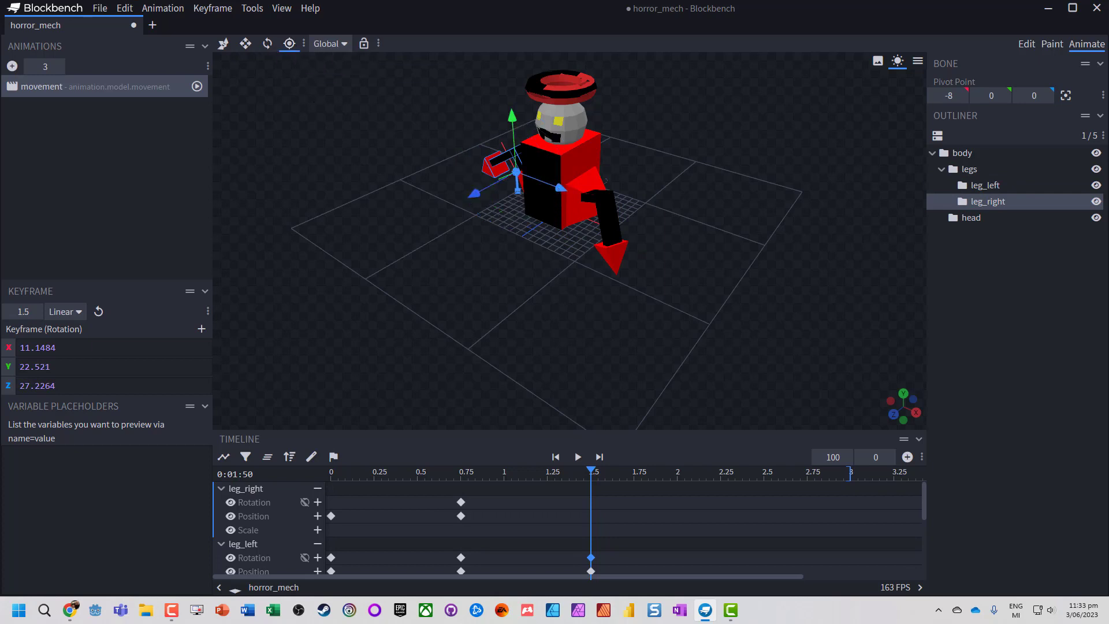
pyautogui.moveTo(893, 413); pyautogui.dragTo(916, 408)
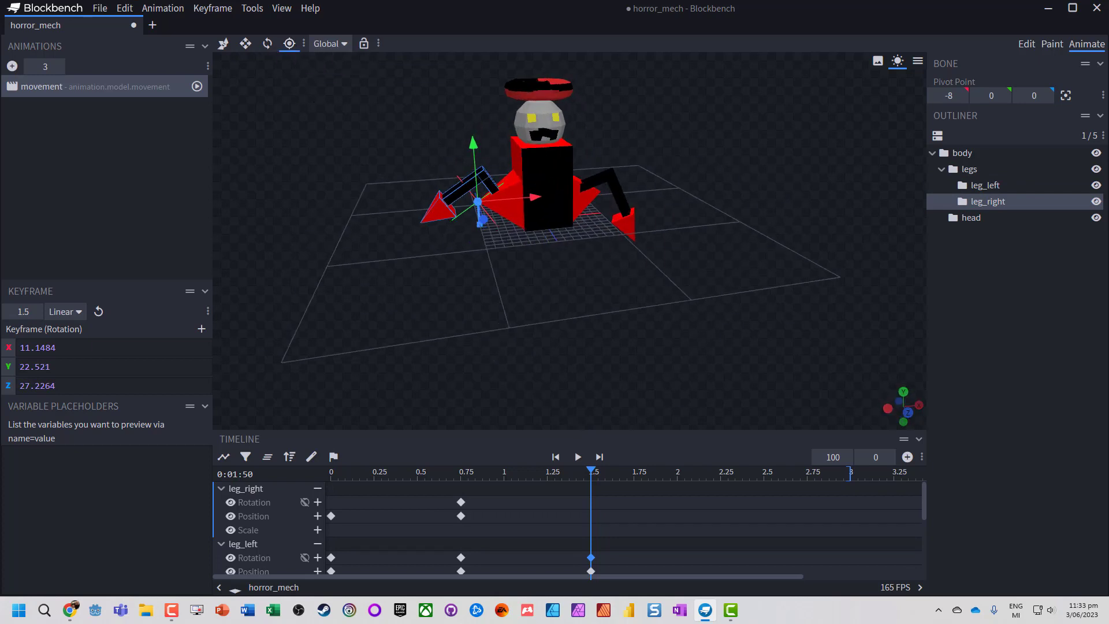
pyautogui.moveTo(534, 197); pyautogui.dragTo(558, 196)
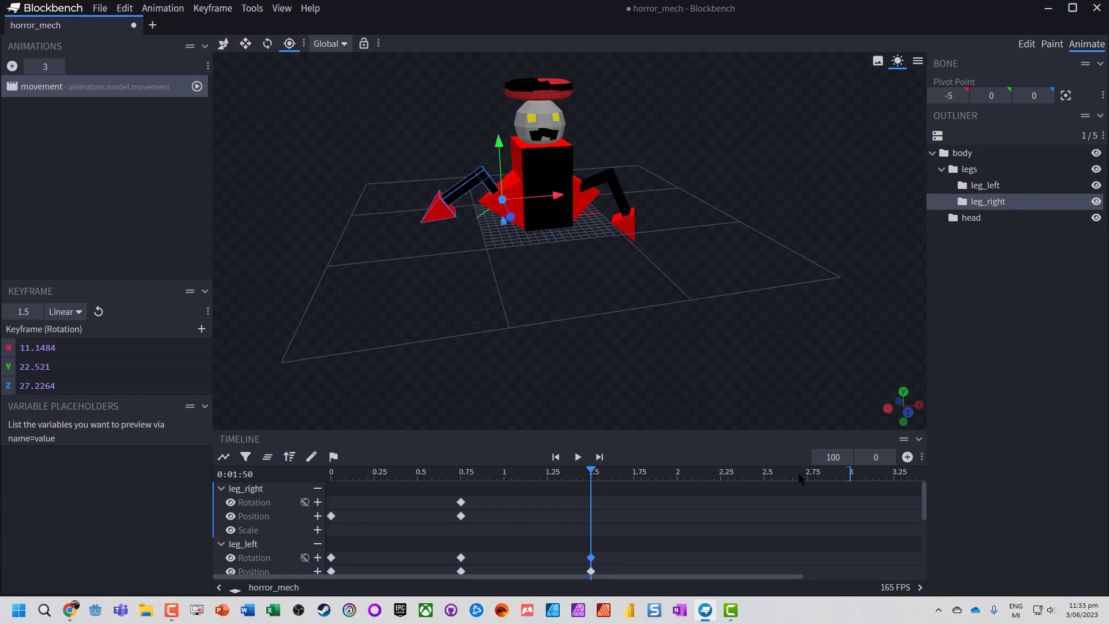
# - Rotate leg_right at 1.5 seconds to X -180, Y 150, Z -177.5 to key its rotation
pyautogui.moveTo(888, 410)
pyautogui.mouseDown()
pyautogui.moveTo(900, 414)
pyautogui.moveTo(888, 411)
pyautogui.mouseUp()
pyautogui.click(246, 45)
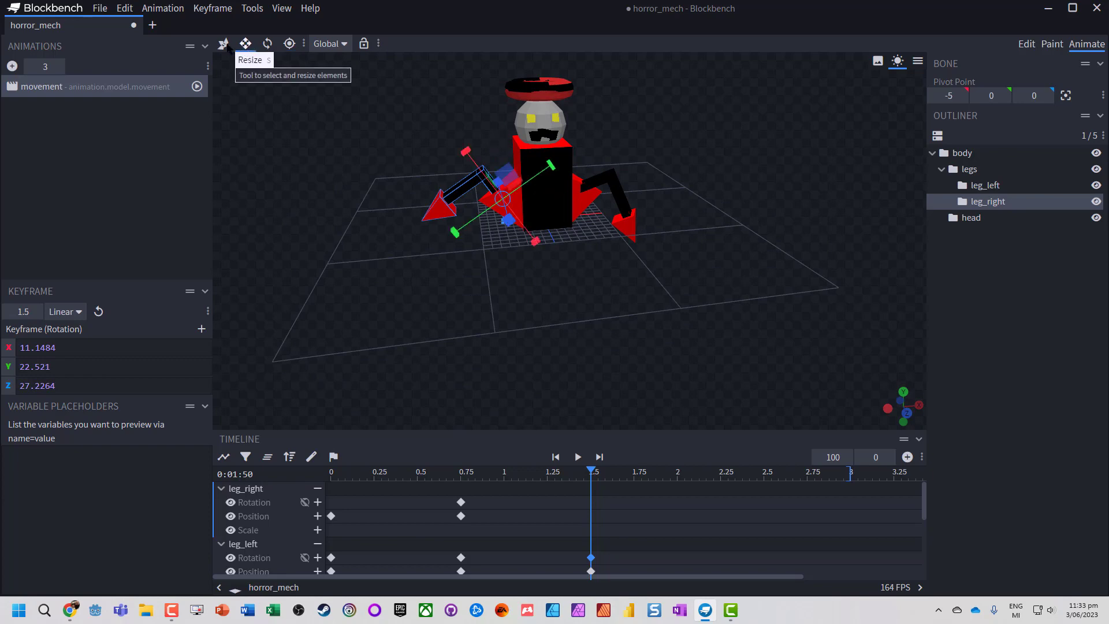
pyautogui.click(222, 45)
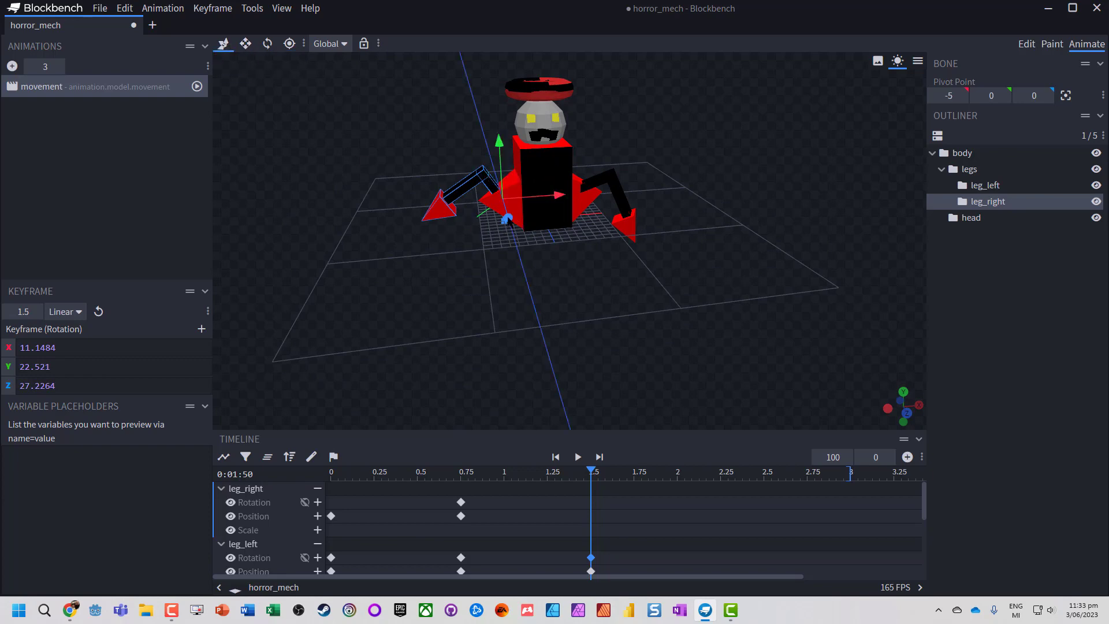
pyautogui.click(243, 46)
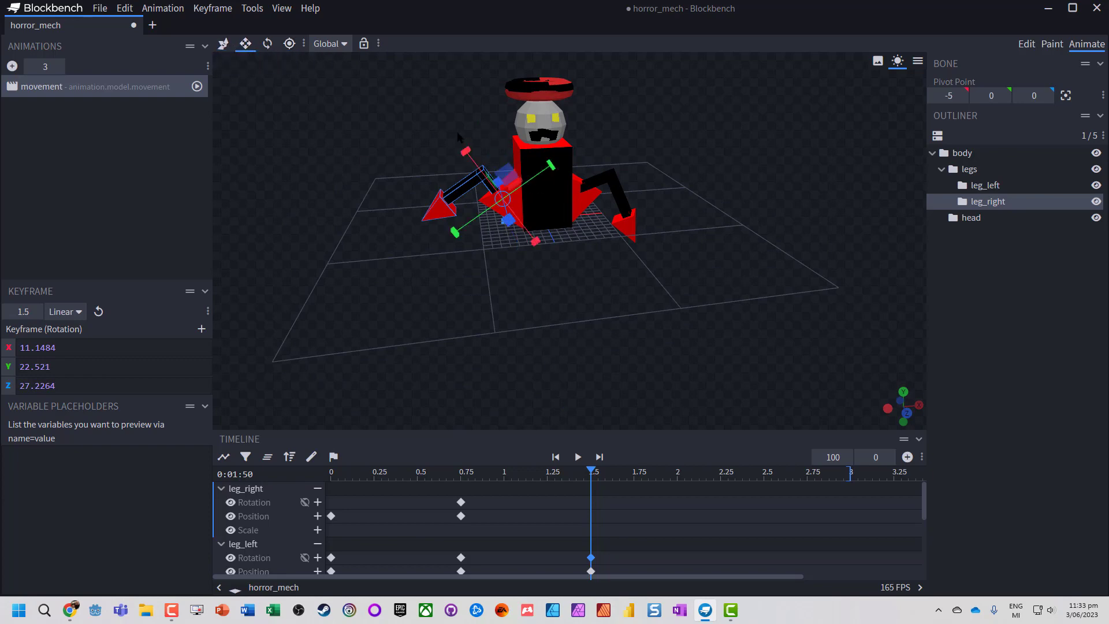
pyautogui.click(267, 45)
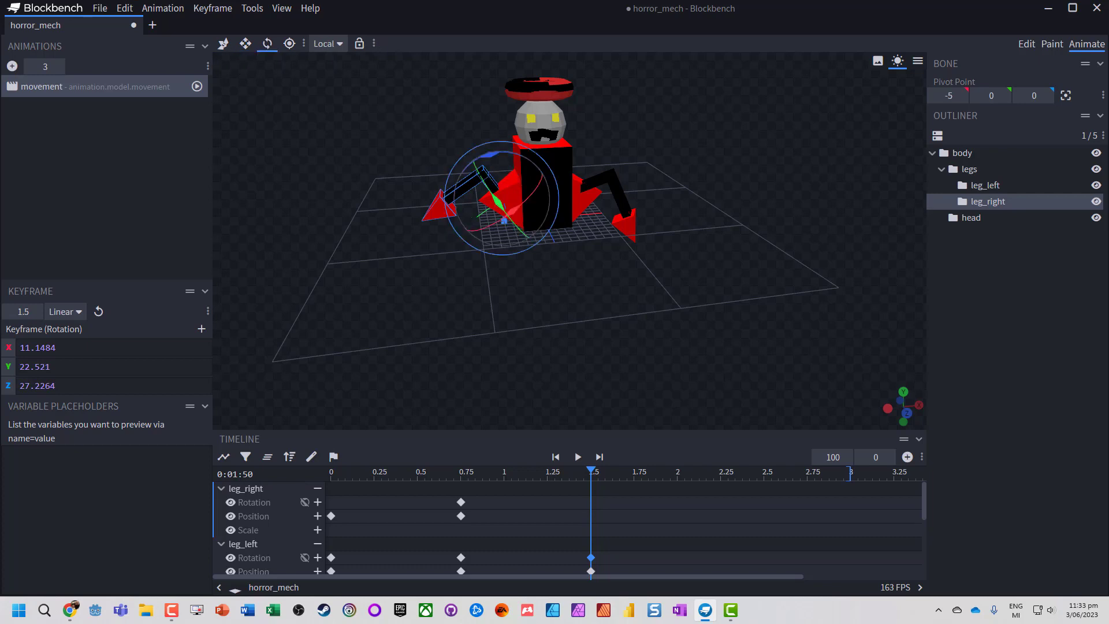
pyautogui.moveTo(489, 155); pyautogui.dragTo(553, 140)
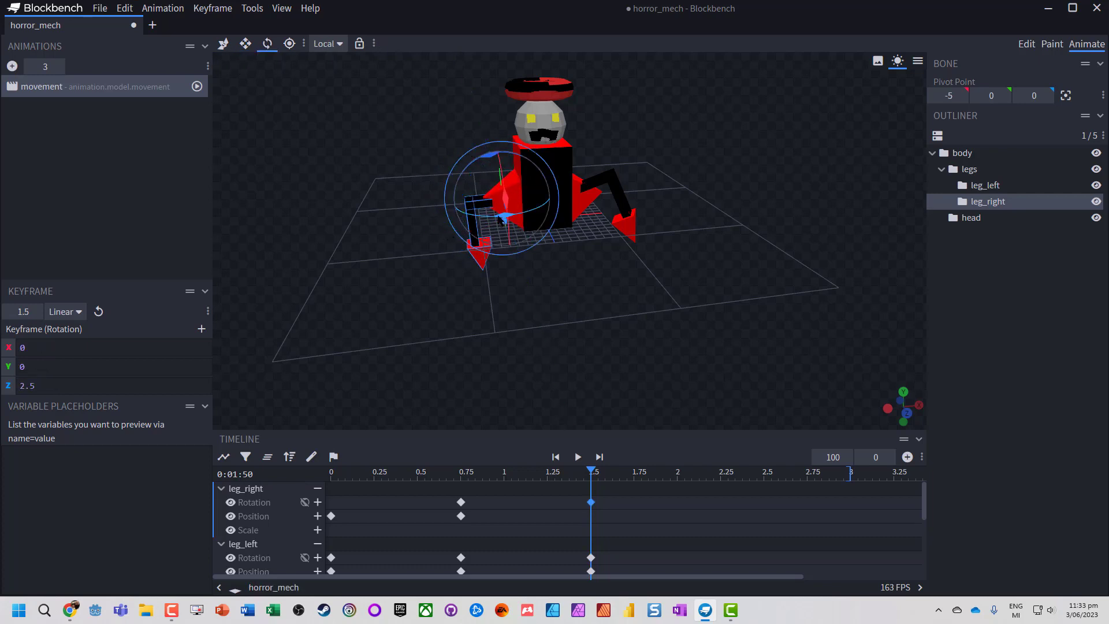
pyautogui.moveTo(502, 220); pyautogui.dragTo(479, 231)
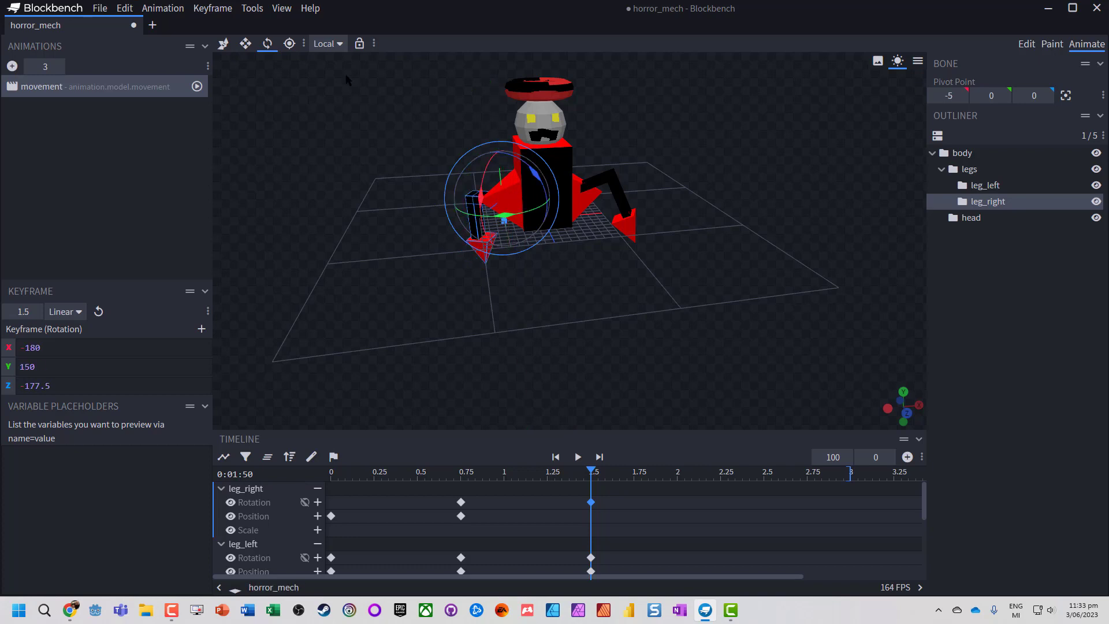
# - Move leg_right to position X 2, Y 3, Z -1 at 1.5 seconds to key its position
pyautogui.click(223, 44)
pyautogui.moveTo(559, 195); pyautogui.dragTo(544, 196)
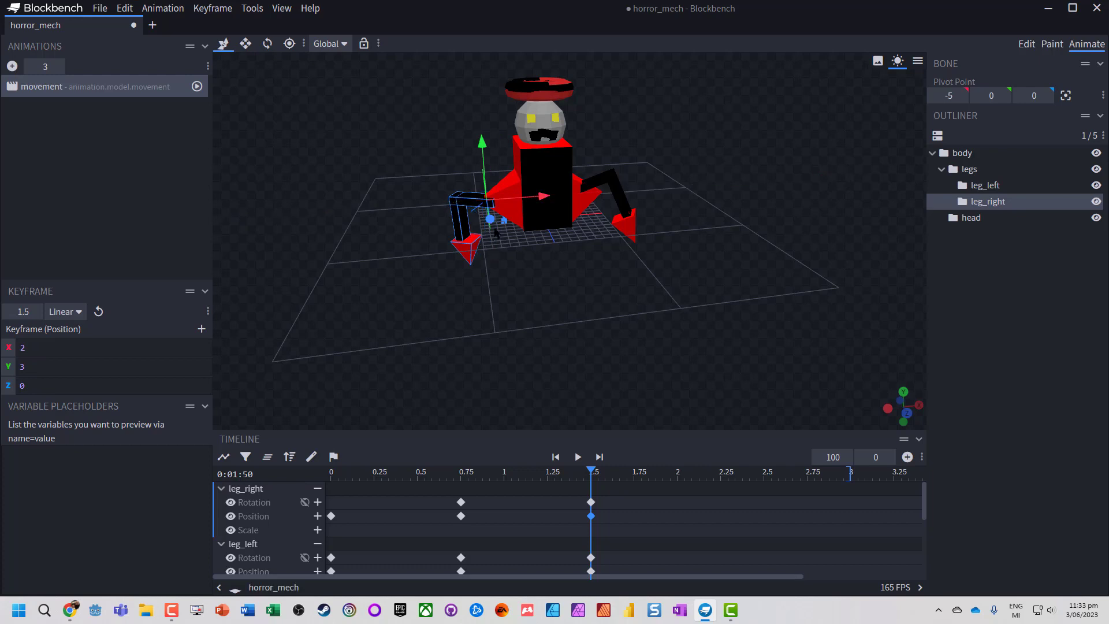
pyautogui.moveTo(490, 221); pyautogui.dragTo(489, 221)
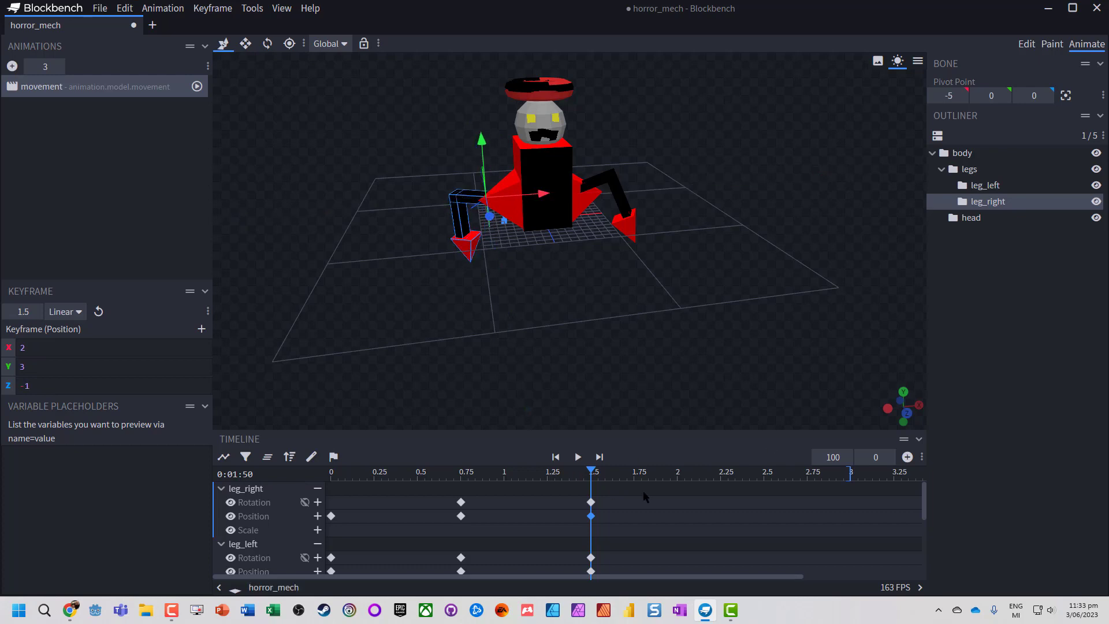
# - Lower leg_left's position keyframe at 0 seconds to X -2, Y 0, Z 0
pyautogui.click(719, 475)
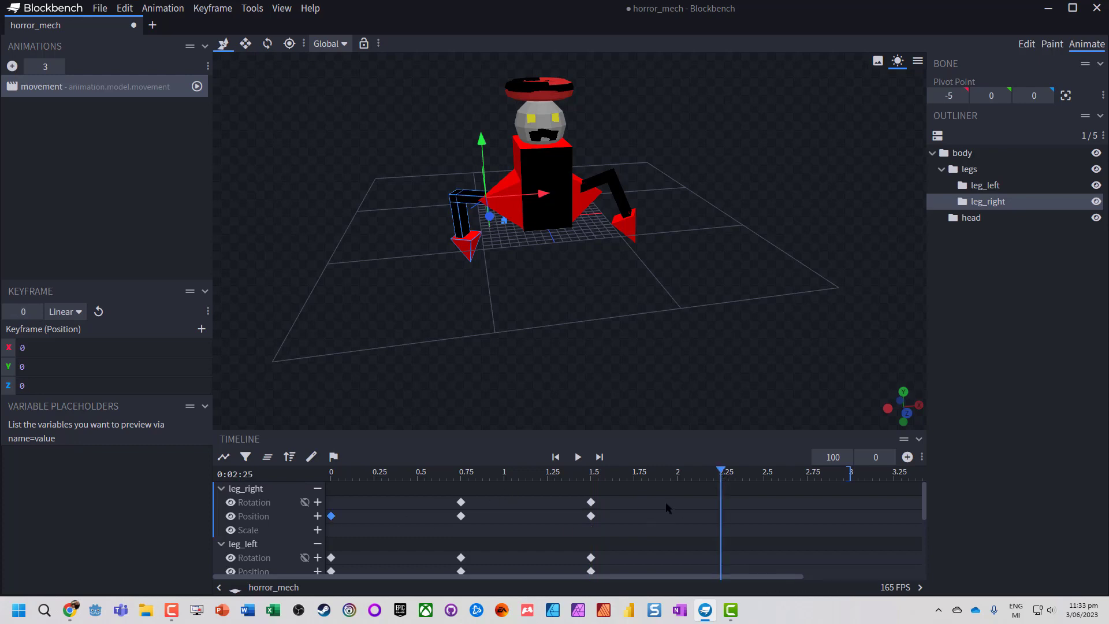
pyautogui.moveTo(344, 473); pyautogui.dragTo(325, 475)
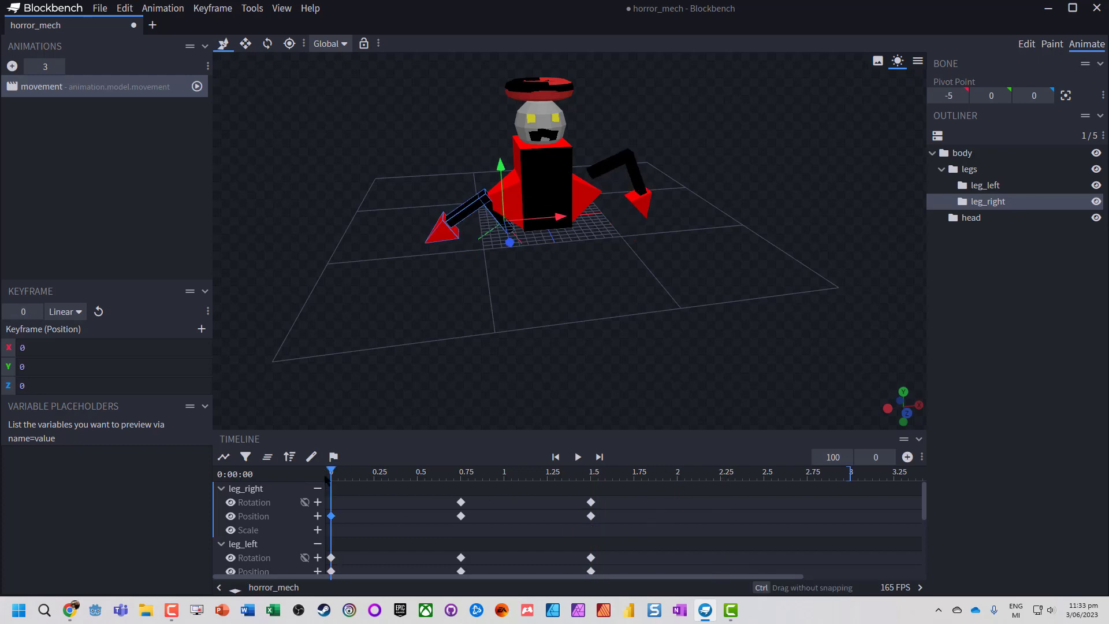
pyautogui.click(601, 164)
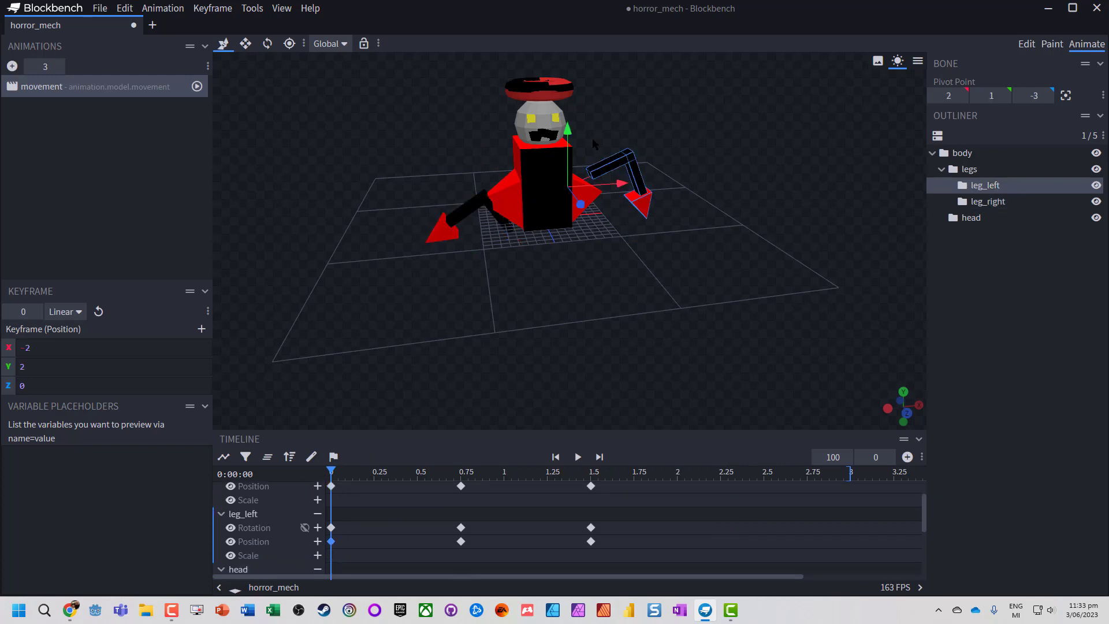
pyautogui.moveTo(569, 132); pyautogui.dragTo(493, 401)
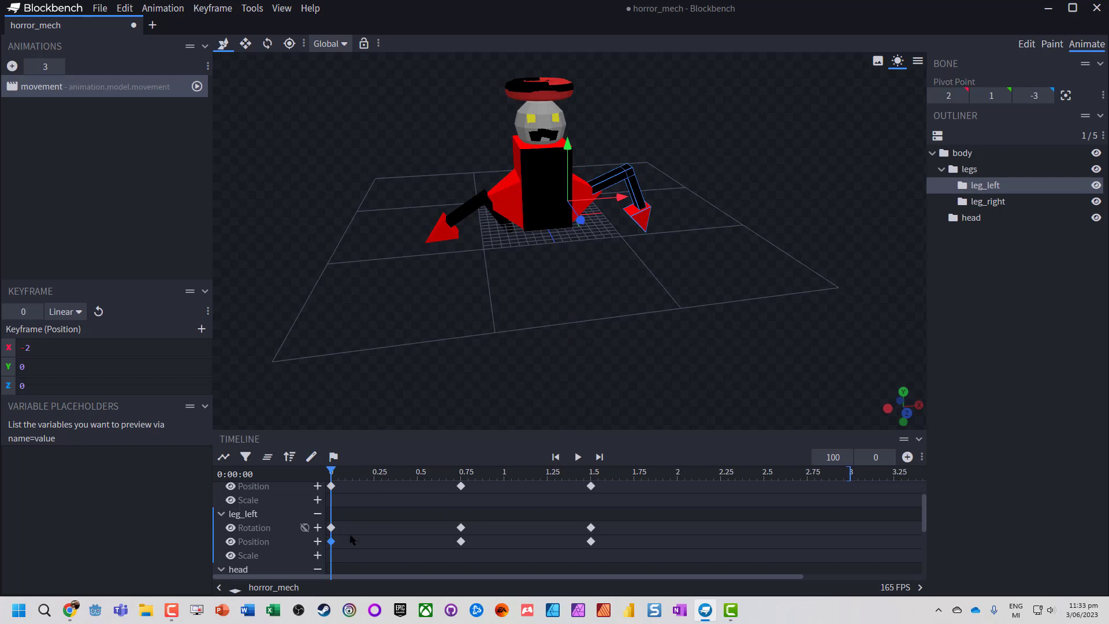
pyautogui.scroll(1, 345, 494)
pyautogui.scroll(-2, 472, 200)
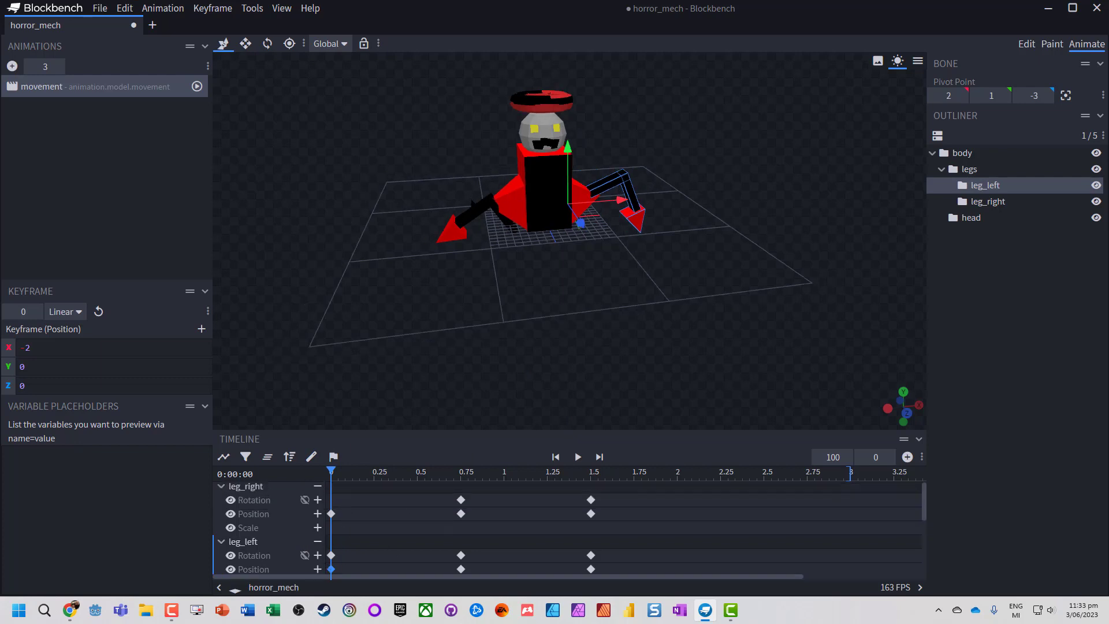
# - Raise leg_right's position keyframe at 0 seconds to Y 4 and preview the animation
pyautogui.click(468, 217)
pyautogui.moveTo(505, 173); pyautogui.dragTo(501, 137)
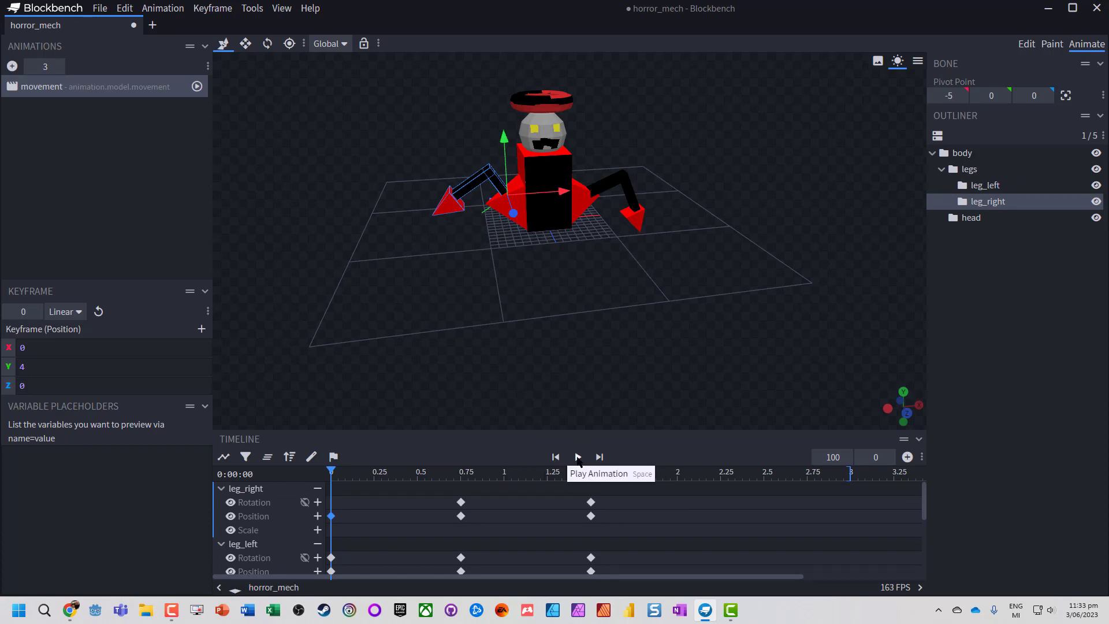
pyautogui.click(578, 457)
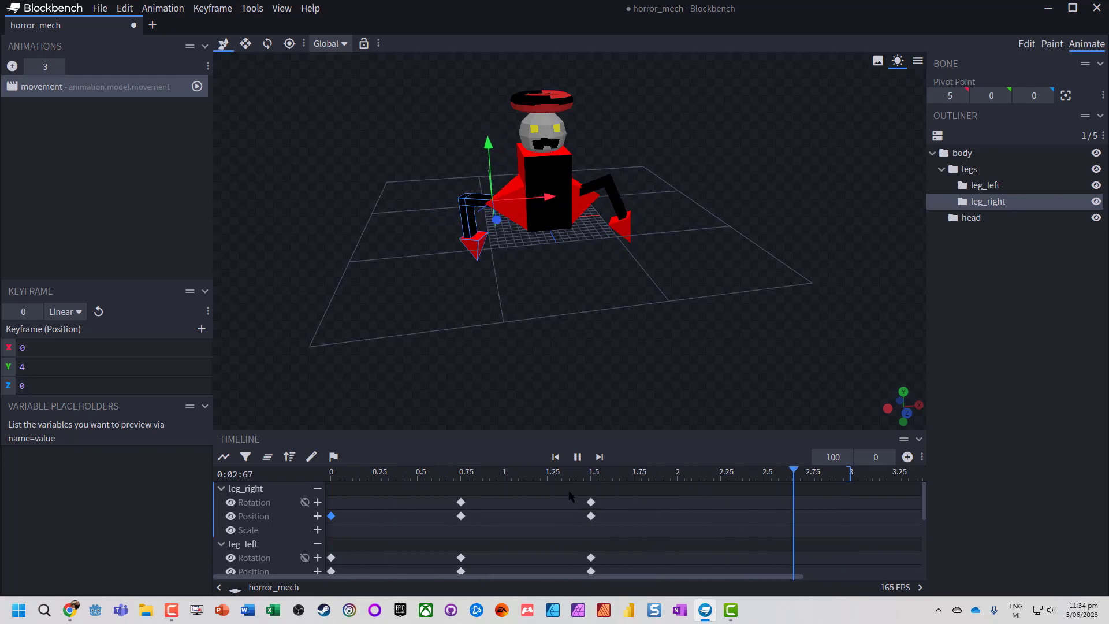
pyautogui.click(517, 520)
pyautogui.click(575, 457)
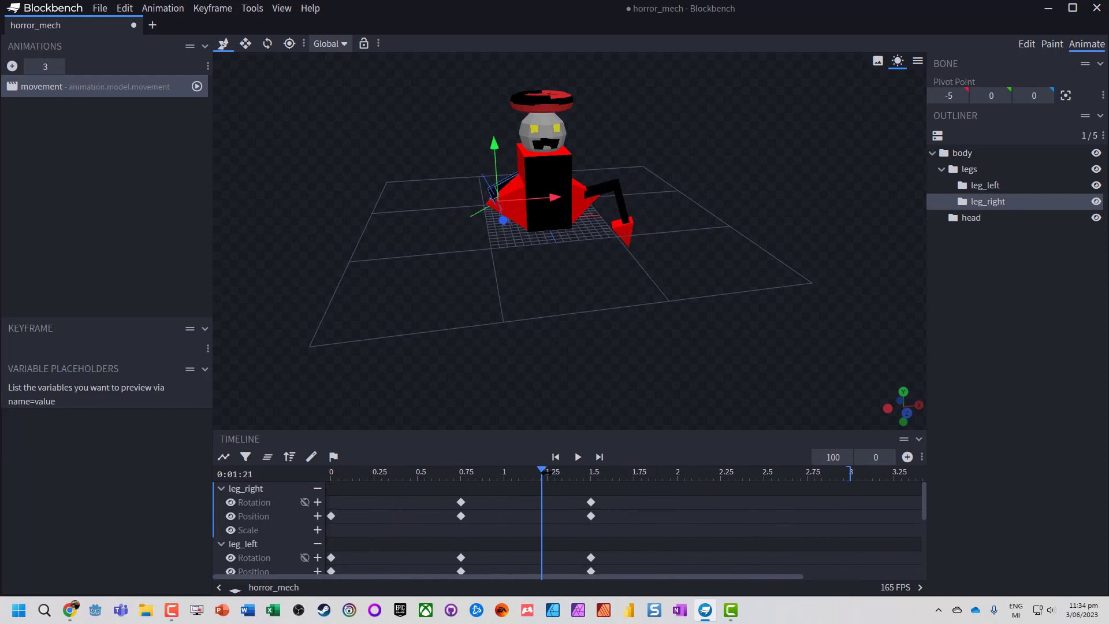
# - Rotate leg_right around its Y axis in the 1.5-second rotation keyframe to X -180, Y 190, Z -177.5
pyautogui.moveTo(546, 470); pyautogui.dragTo(598, 471)
pyautogui.click(591, 516)
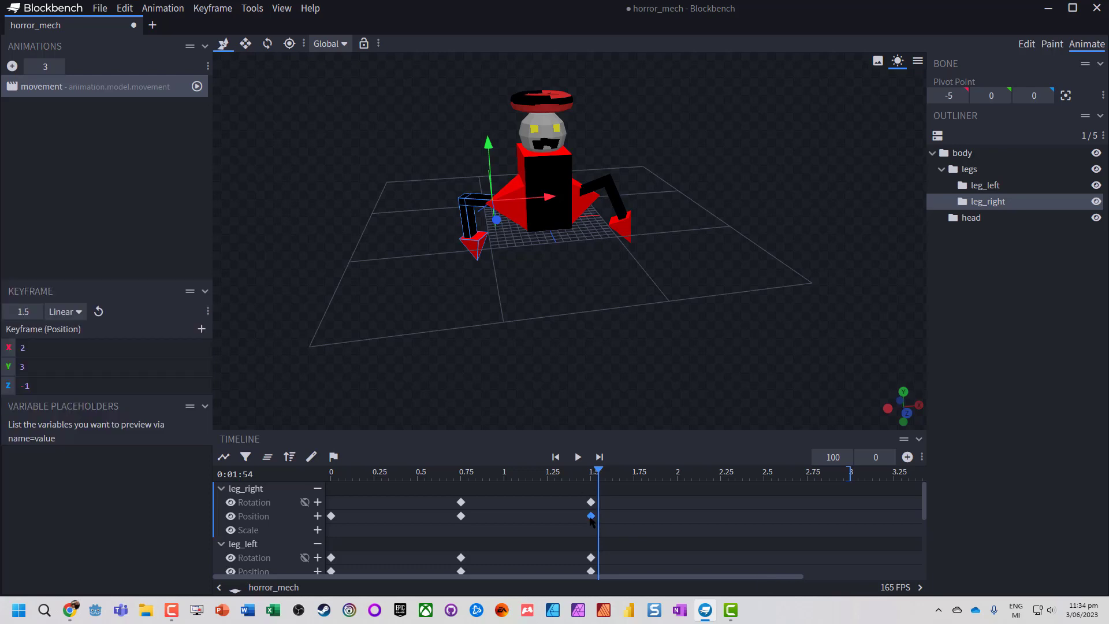
pyautogui.moveTo(601, 470); pyautogui.dragTo(591, 470)
pyautogui.click(267, 43)
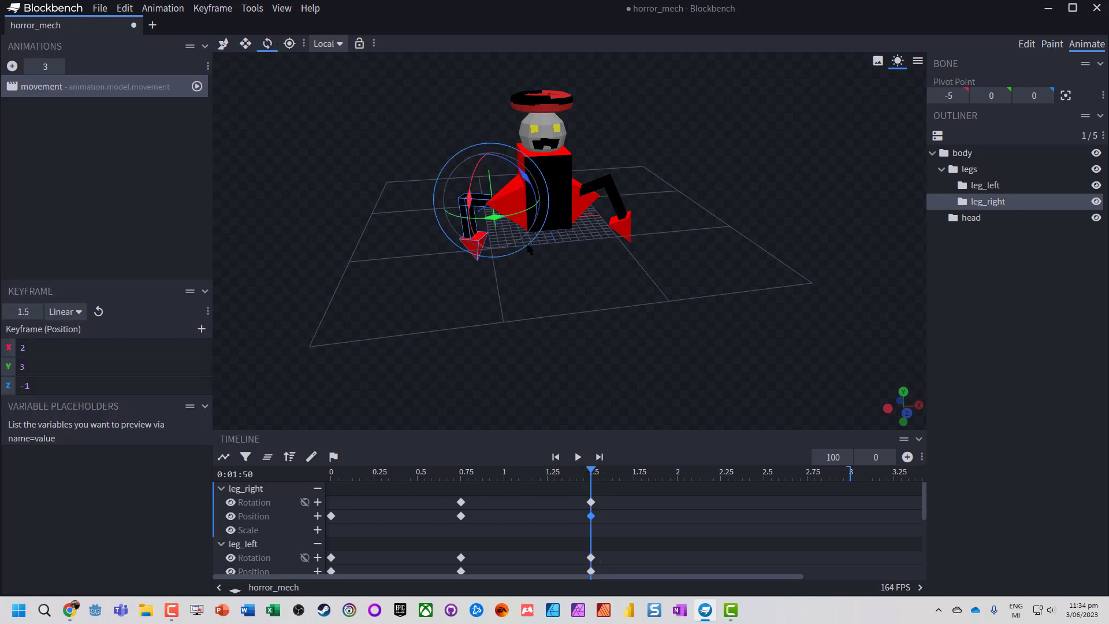
pyautogui.moveTo(491, 230); pyautogui.dragTo(505, 225)
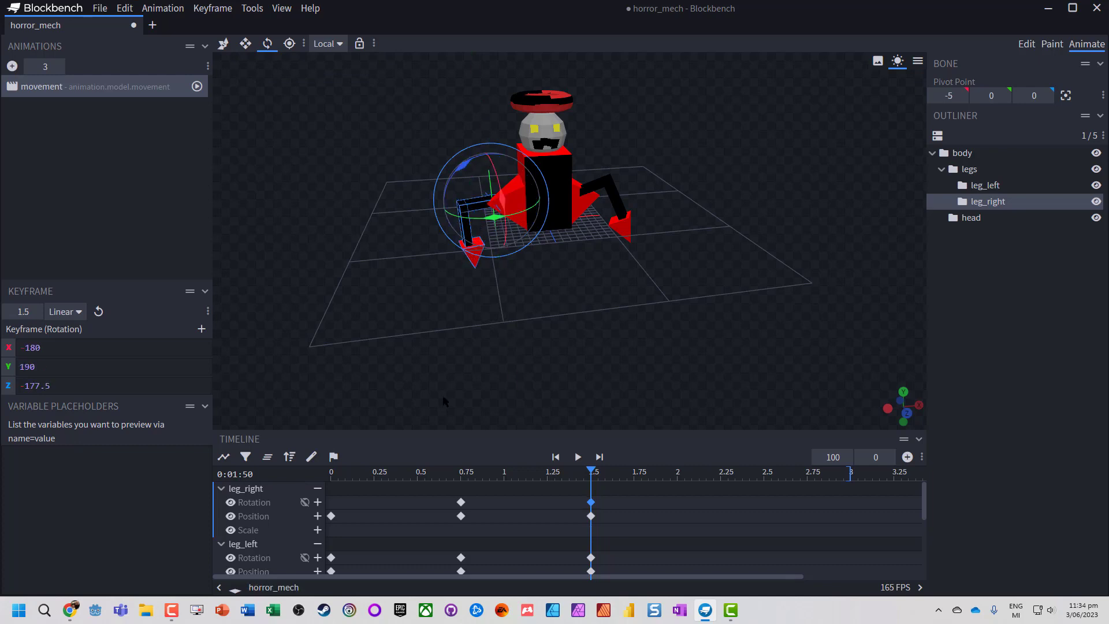
# - Play the animation and shorten its length to 2.75 seconds
pyautogui.click(578, 457)
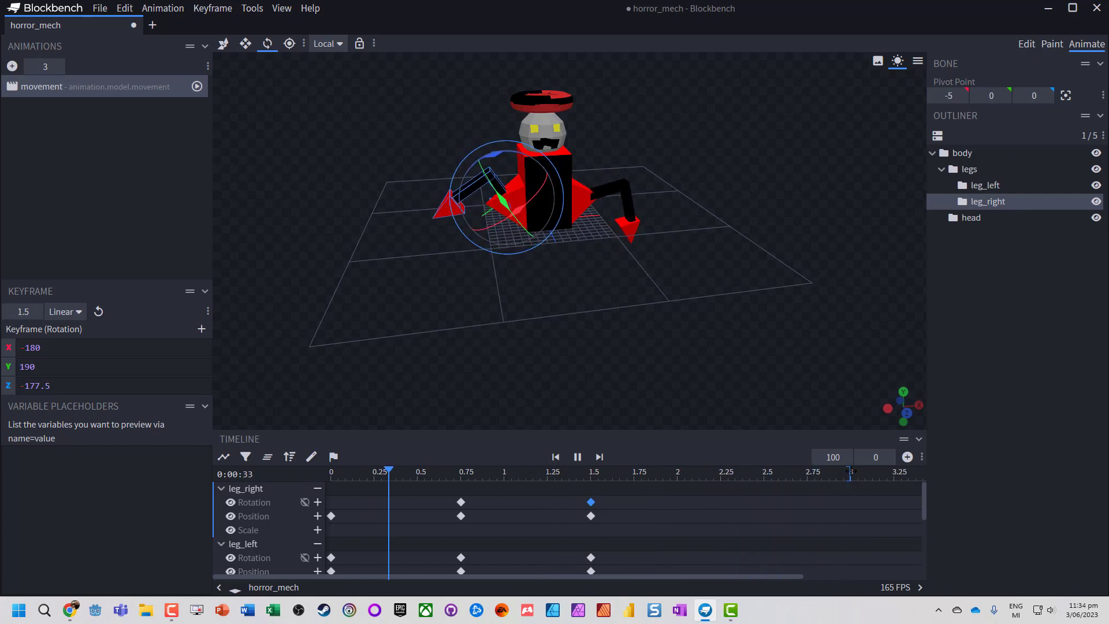
pyautogui.moveTo(851, 474)
pyautogui.mouseDown()
pyautogui.moveTo(590, 473)
pyautogui.moveTo(808, 477)
pyautogui.mouseUp()
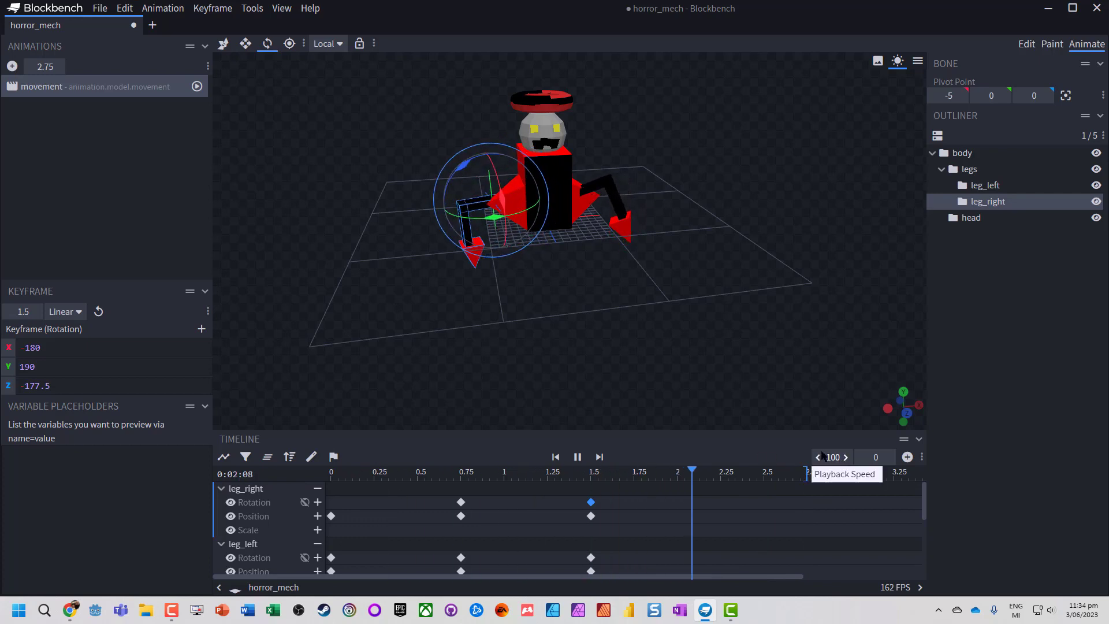
pyautogui.click(577, 457)
# - Copy leg_right's position keyframe at 0 seconds and add a position keyframe for the leg at 2.125 seconds
pyautogui.click(332, 516)
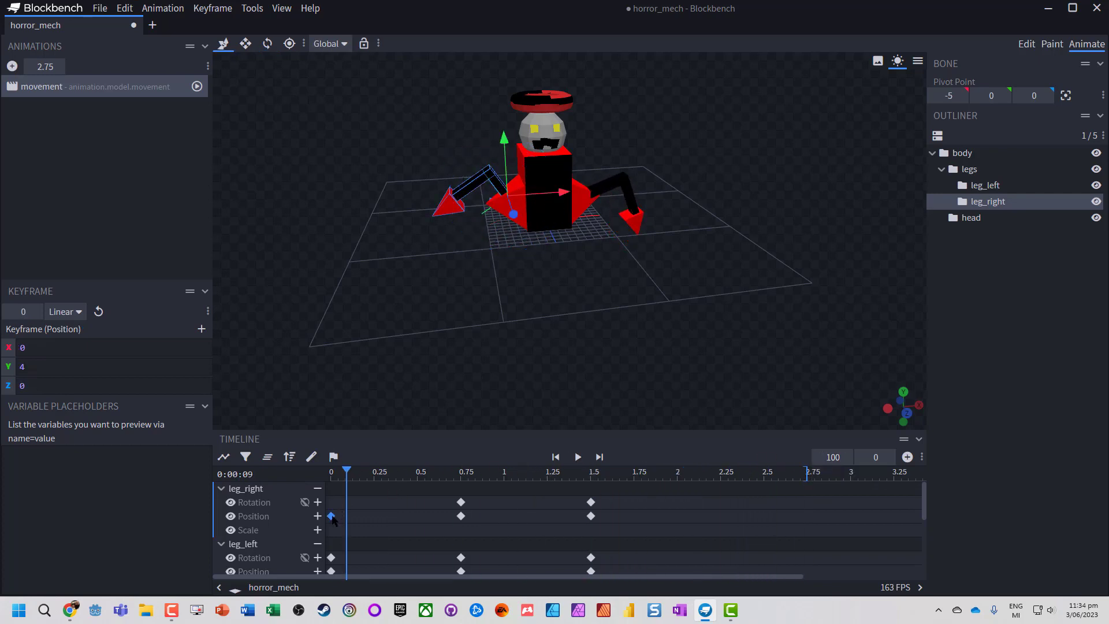
pyautogui.rightClick(332, 515)
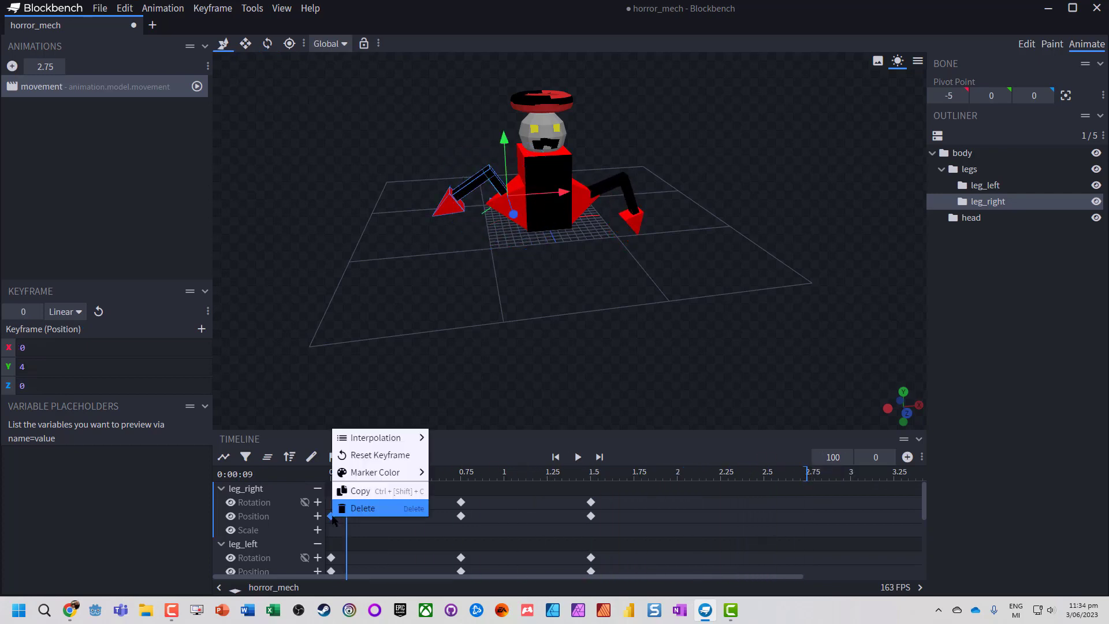
pyautogui.click(375, 492)
pyautogui.click(699, 481)
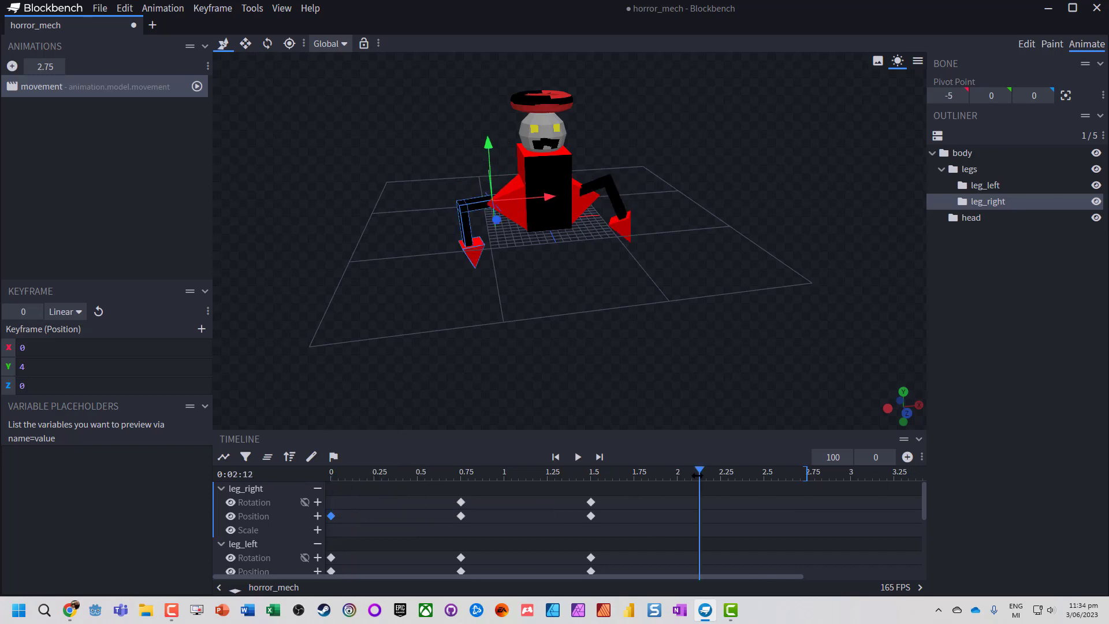
pyautogui.click(907, 456)
pyautogui.click(331, 516)
pyautogui.rightClick(331, 515)
pyautogui.click(369, 489)
# - Reset leg_right's position keyframe at 2.125 seconds and raise the leg from there
pyautogui.click(698, 516)
pyautogui.rightClick(698, 516)
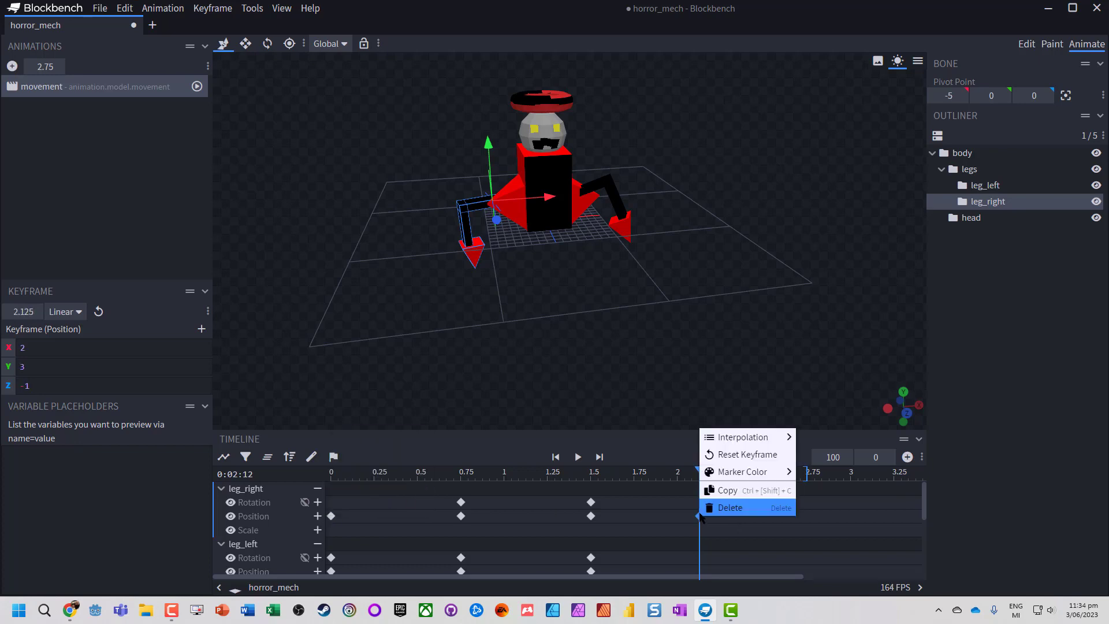
pyautogui.click(747, 454)
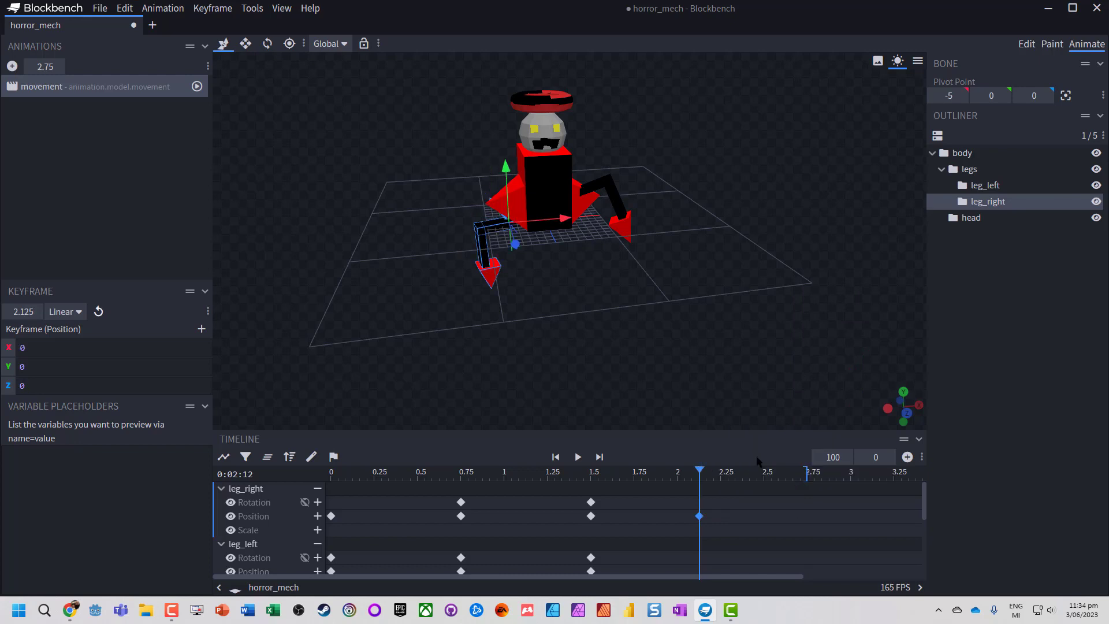
pyautogui.moveTo(506, 167); pyautogui.dragTo(490, 142)
# - Rotate leg_left at 2.125 seconds to about X 11.25, Y -0.25, Z -0.03 to key its rotation
pyautogui.click(472, 558)
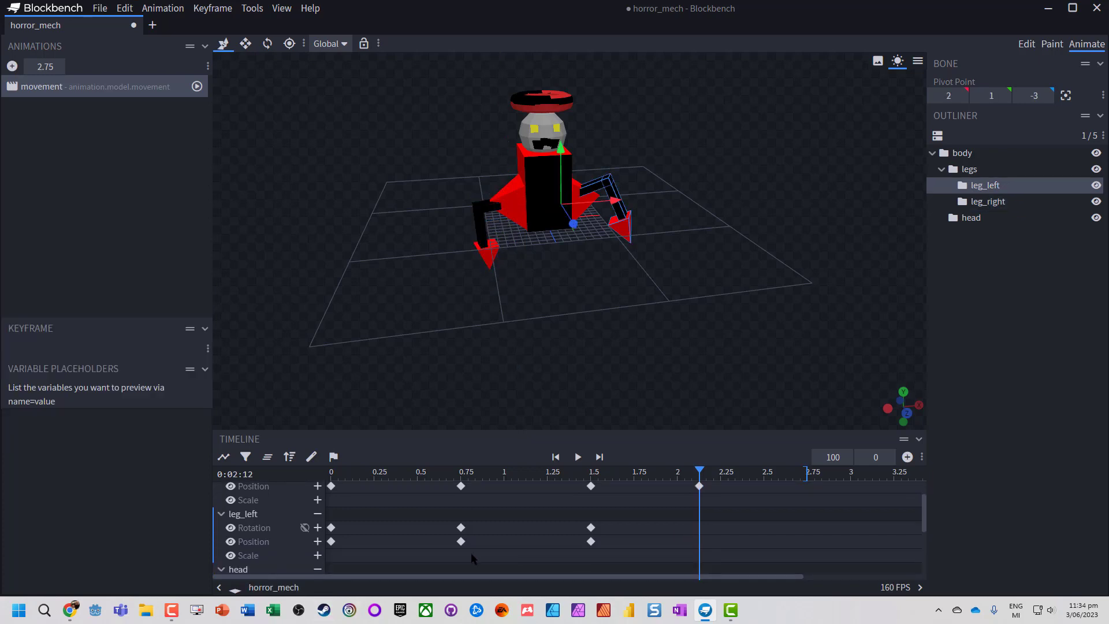
pyautogui.click(331, 542)
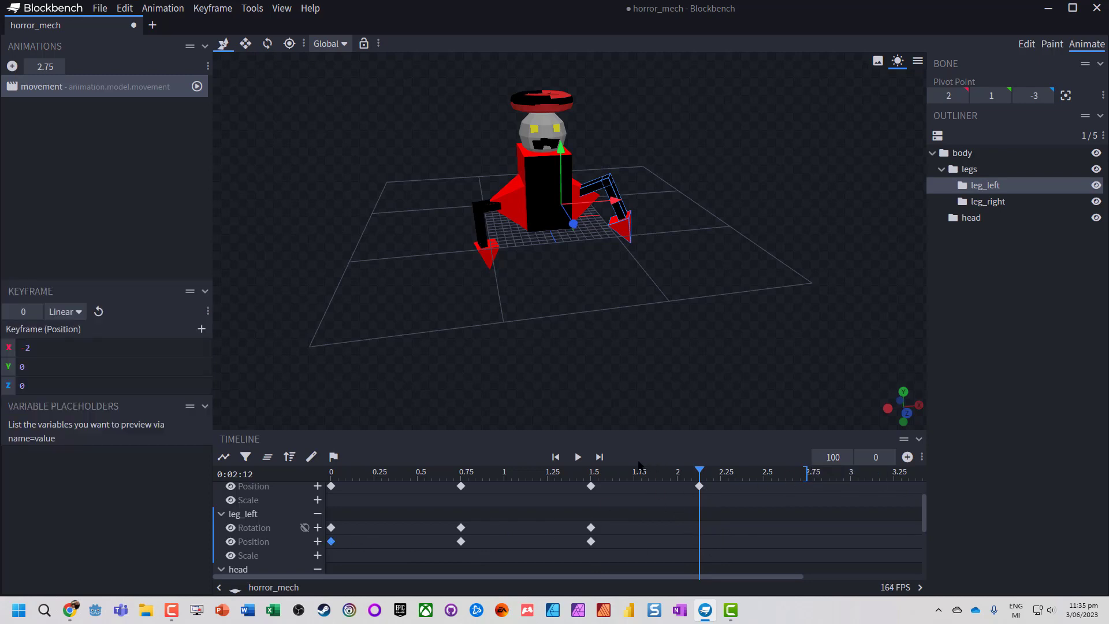
pyautogui.click(700, 518)
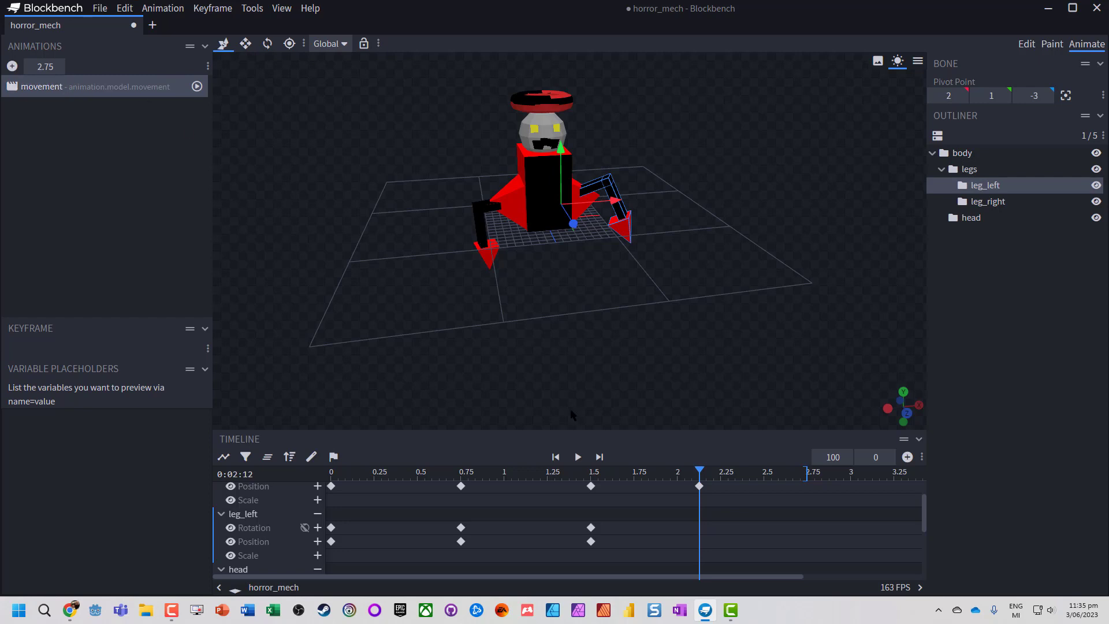
pyautogui.click(245, 44)
pyautogui.click(266, 44)
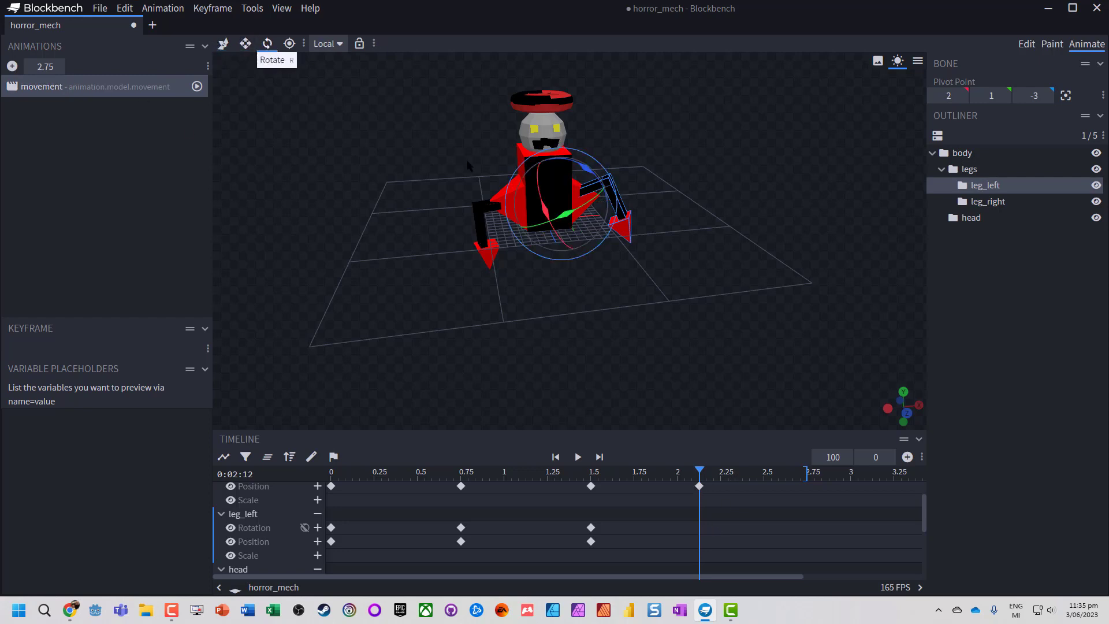
pyautogui.moveTo(565, 214); pyautogui.dragTo(586, 203)
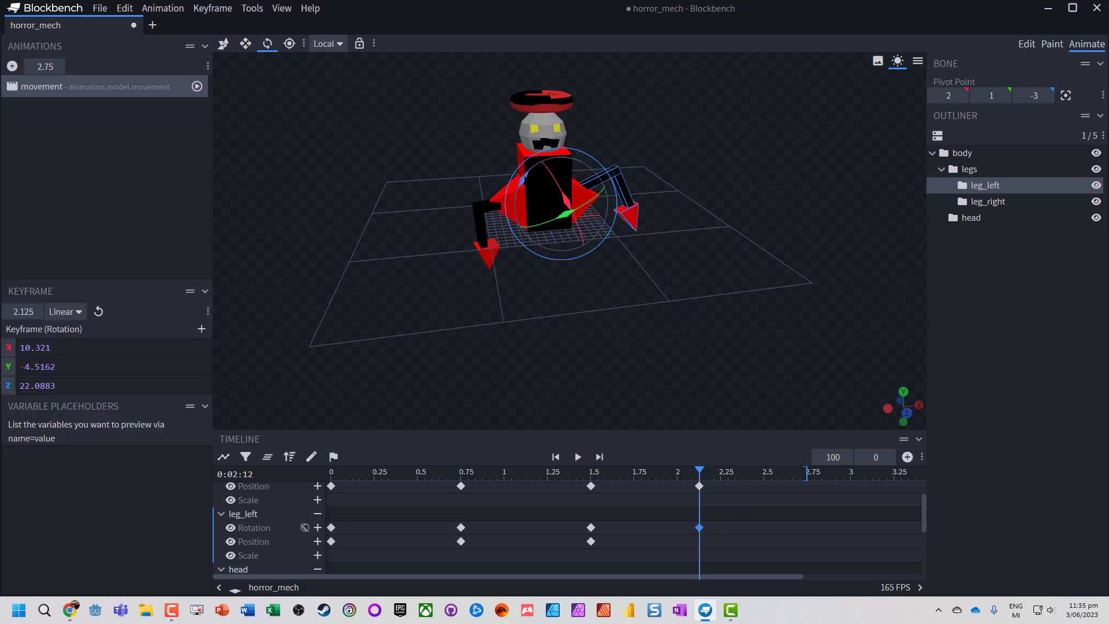
pyautogui.moveTo(525, 176); pyautogui.dragTo(536, 167)
pyautogui.scroll(-2, 798, 184)
pyautogui.scroll(-1, 751, 191)
pyautogui.scroll(1, 622, 201)
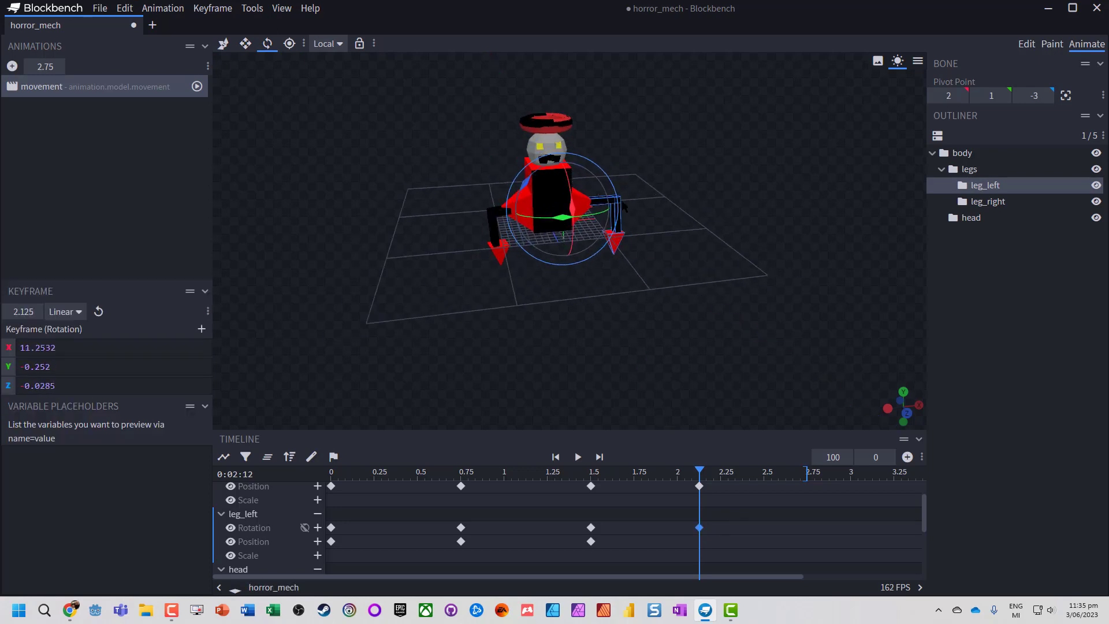
# - Save the project along with its textures texture_torus_halo.png and texture_entire.png in the Models_Blockbench folder
pyautogui.hotkey('ctrl', 's')
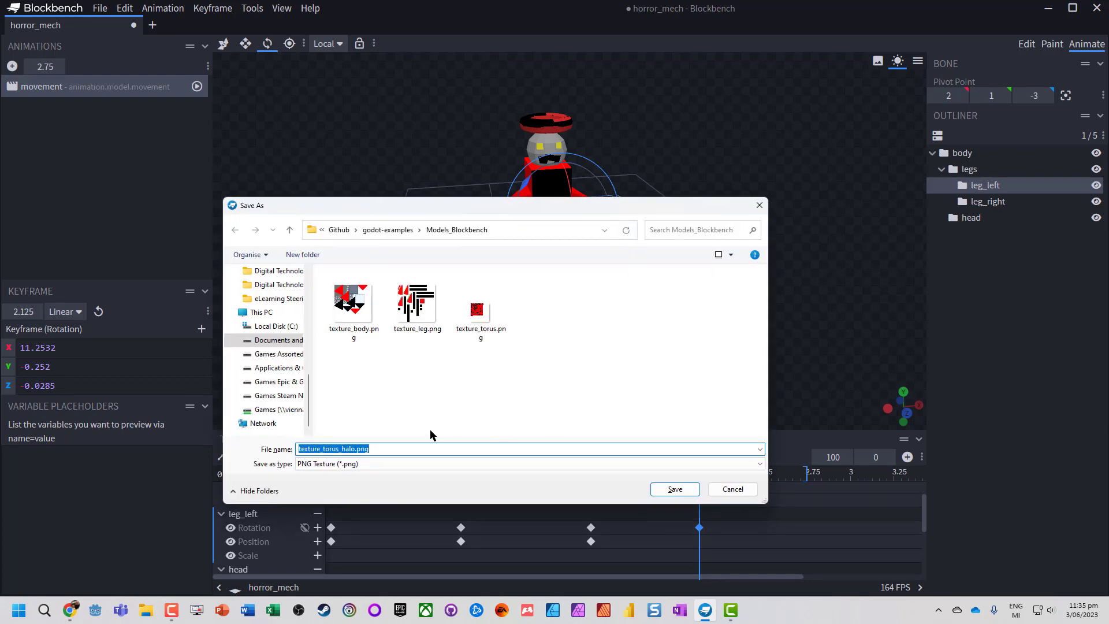
pyautogui.click(674, 490)
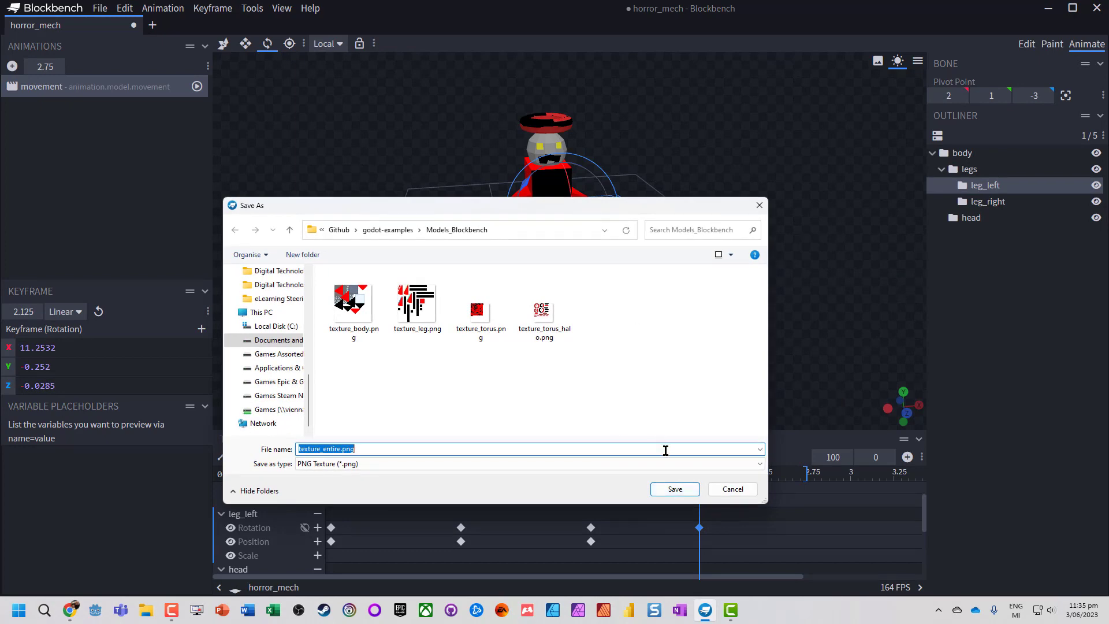
pyautogui.click(674, 488)
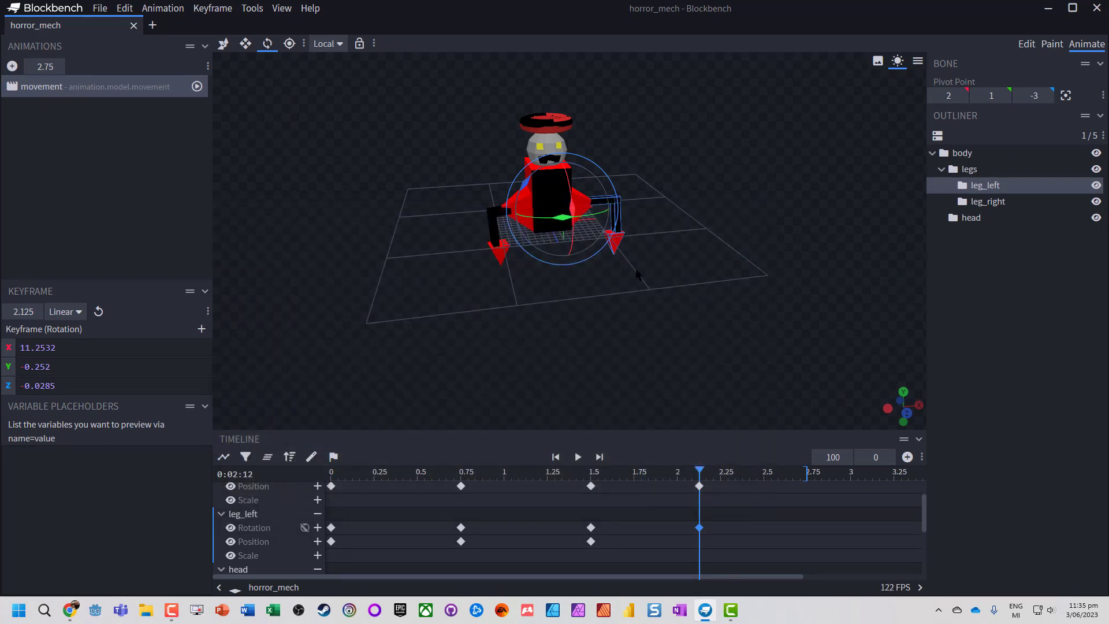
# - Shorten the movement animation to 2.125 seconds and play it to check the leg motion
pyautogui.scroll(5, 631, 259)
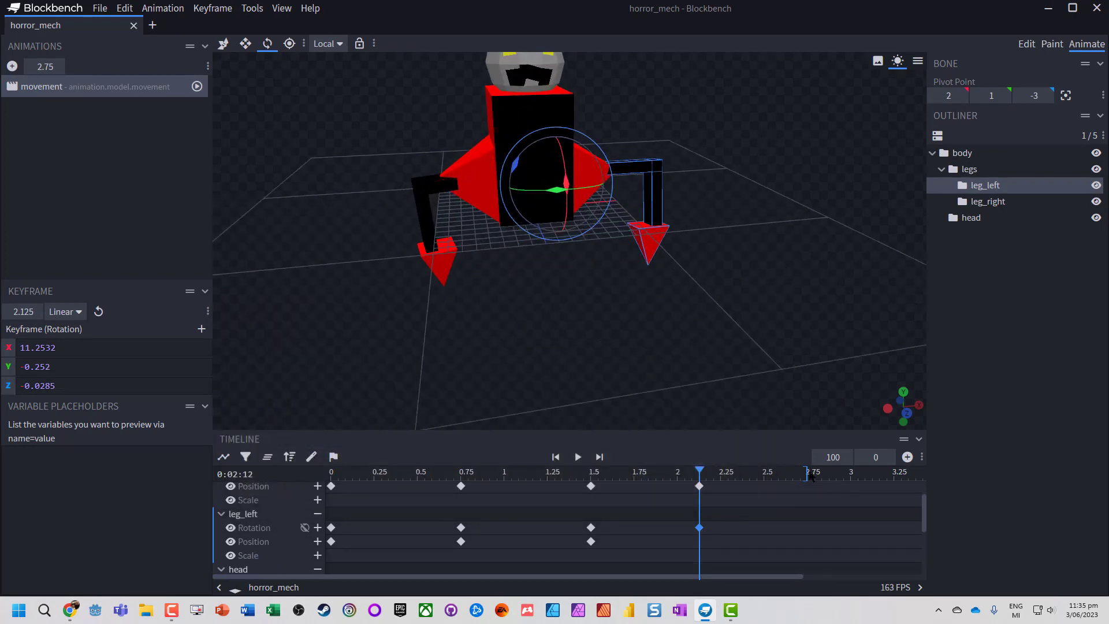
pyautogui.moveTo(807, 473); pyautogui.dragTo(700, 472)
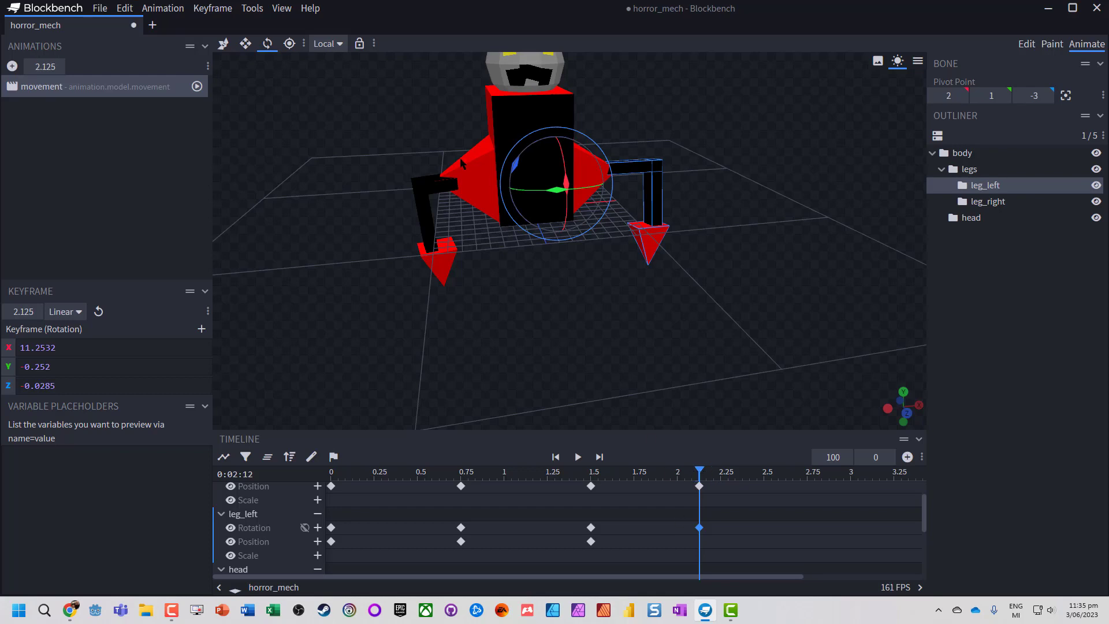
pyautogui.click(577, 457)
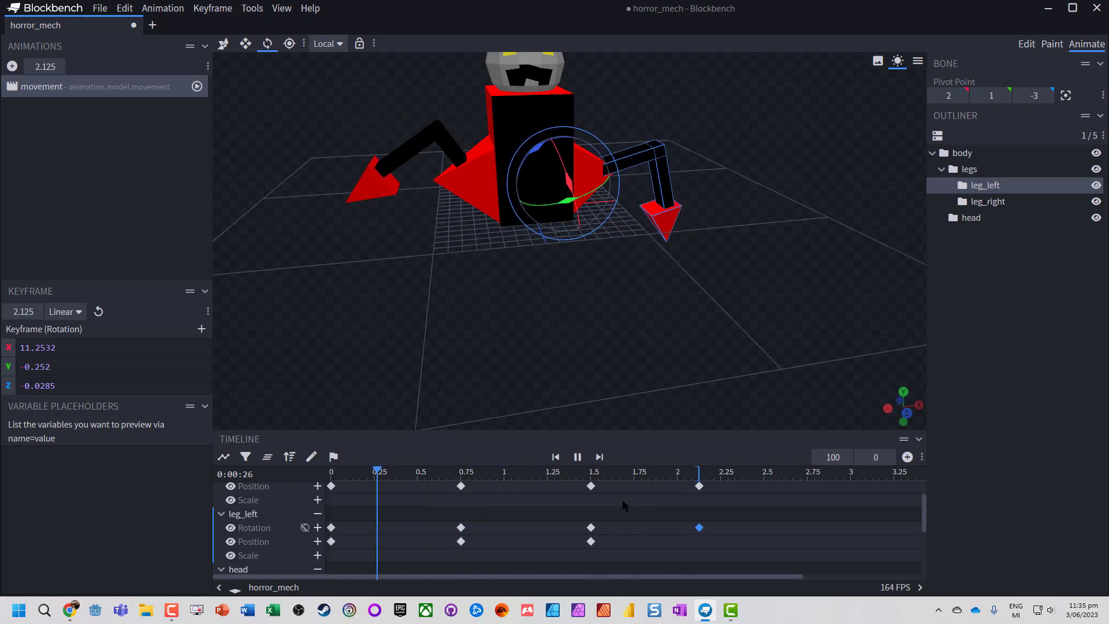
pyautogui.scroll(-5, 681, 251)
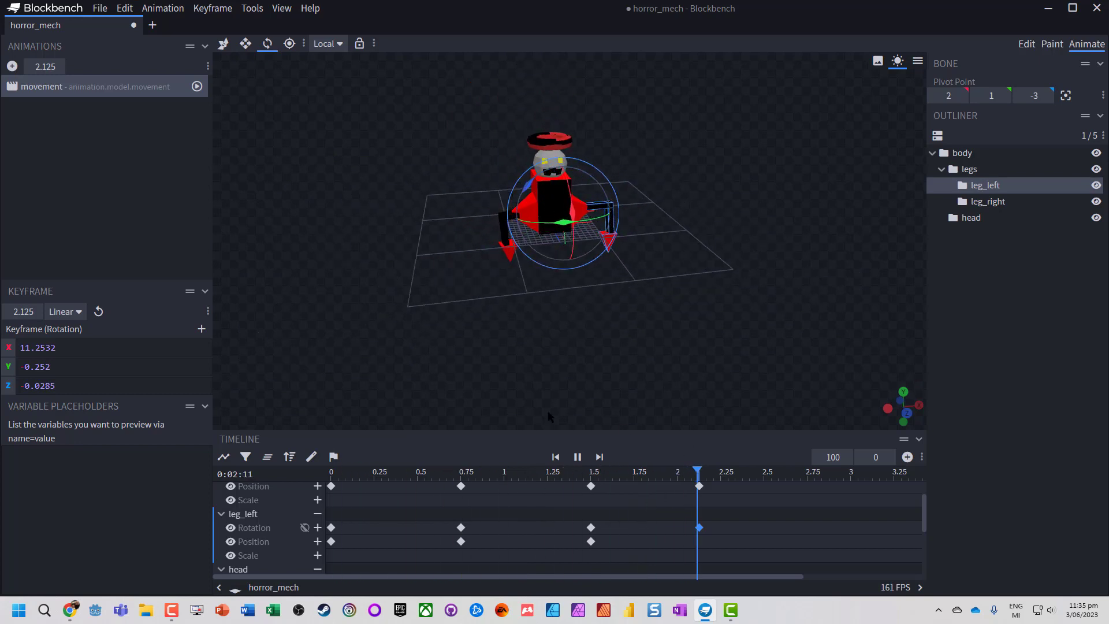
pyautogui.scroll(3, 477, 309)
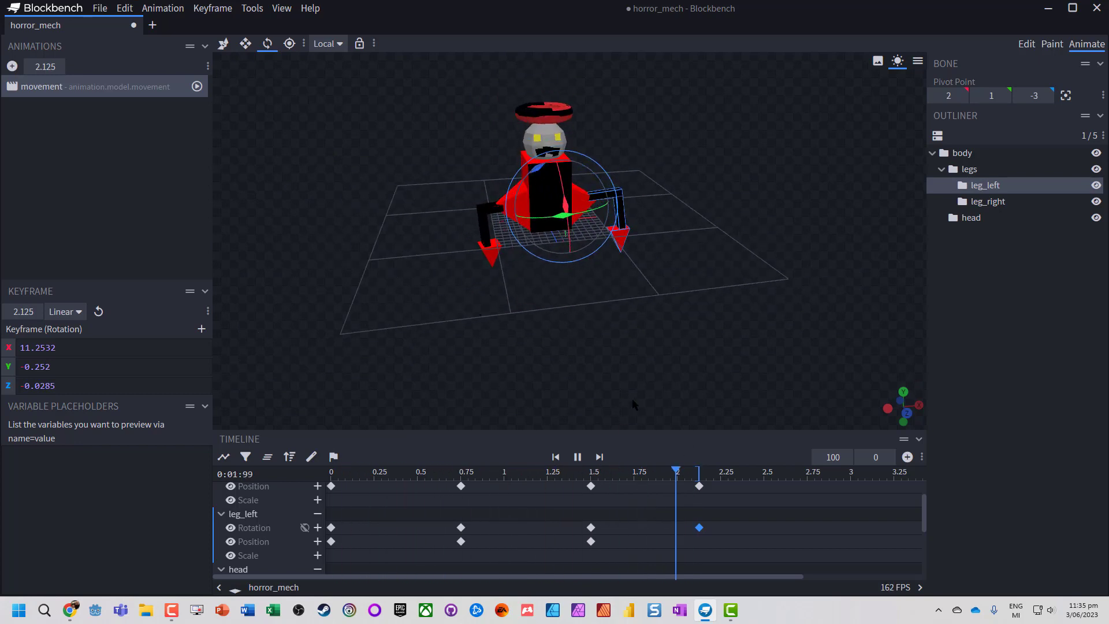
pyautogui.click(577, 457)
# - Add default rotation keyframes to the head bone at 0 and 2.125 seconds
pyautogui.scroll(-2, 290, 536)
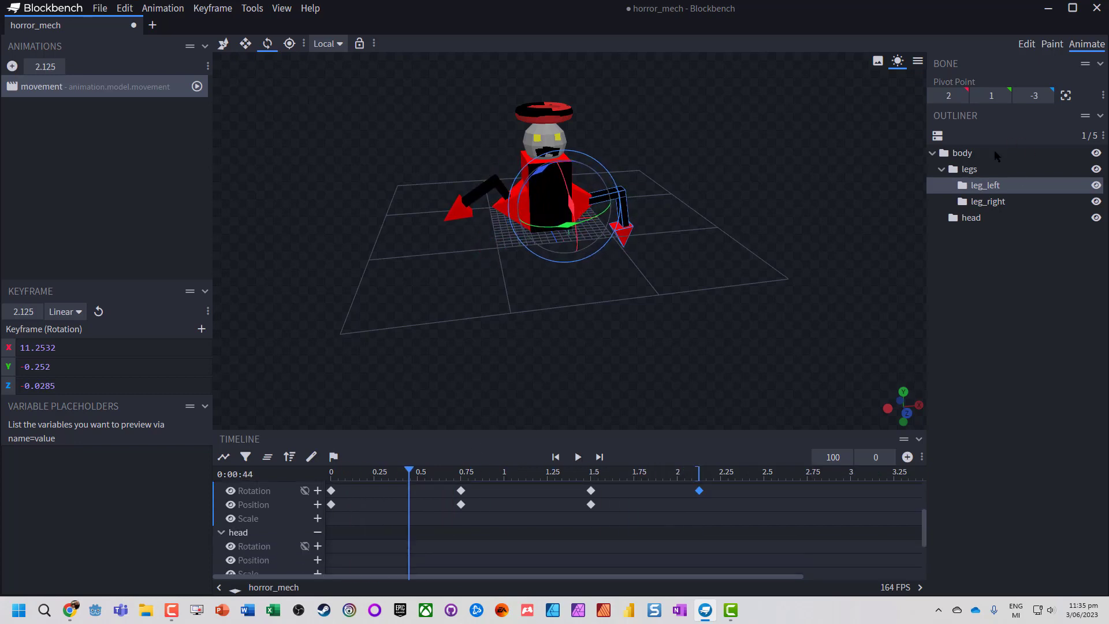
pyautogui.click(970, 220)
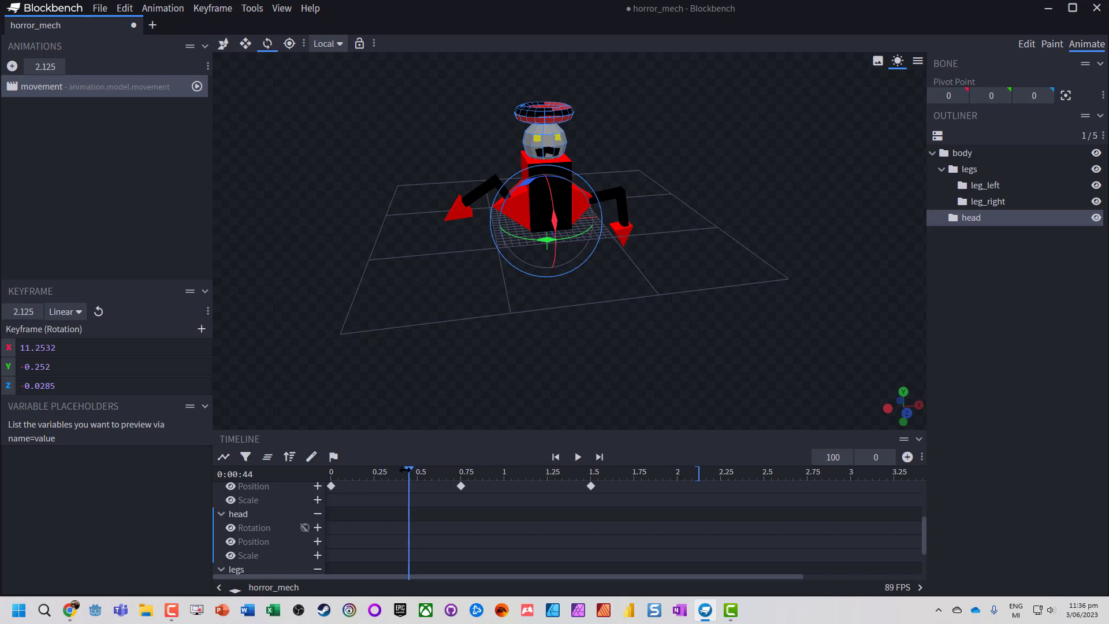
pyautogui.moveTo(408, 468); pyautogui.dragTo(330, 469)
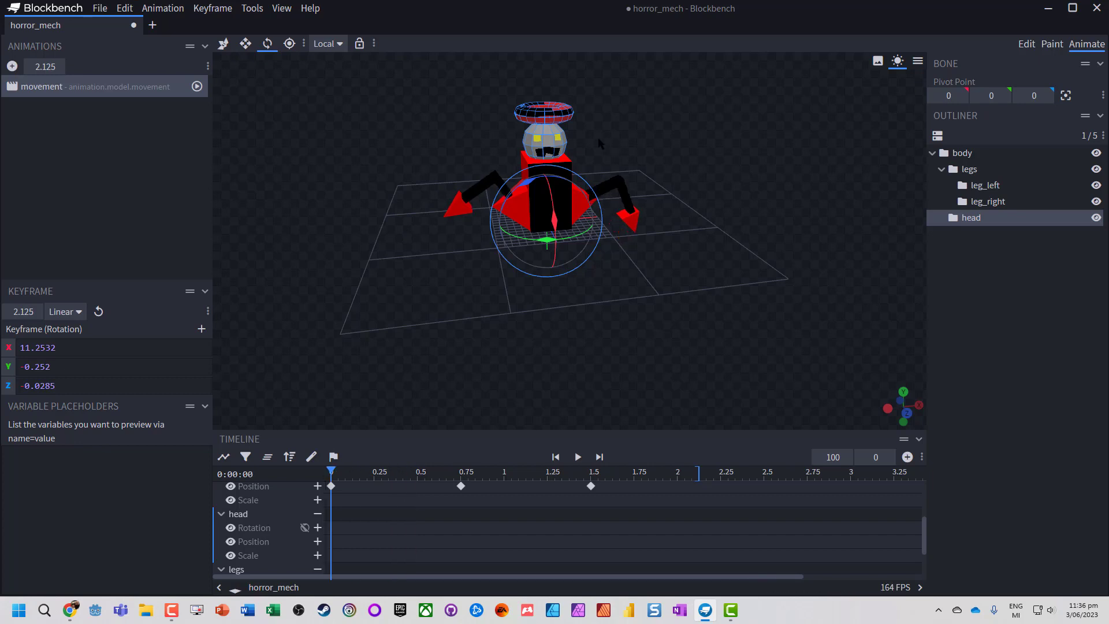
pyautogui.click(907, 457)
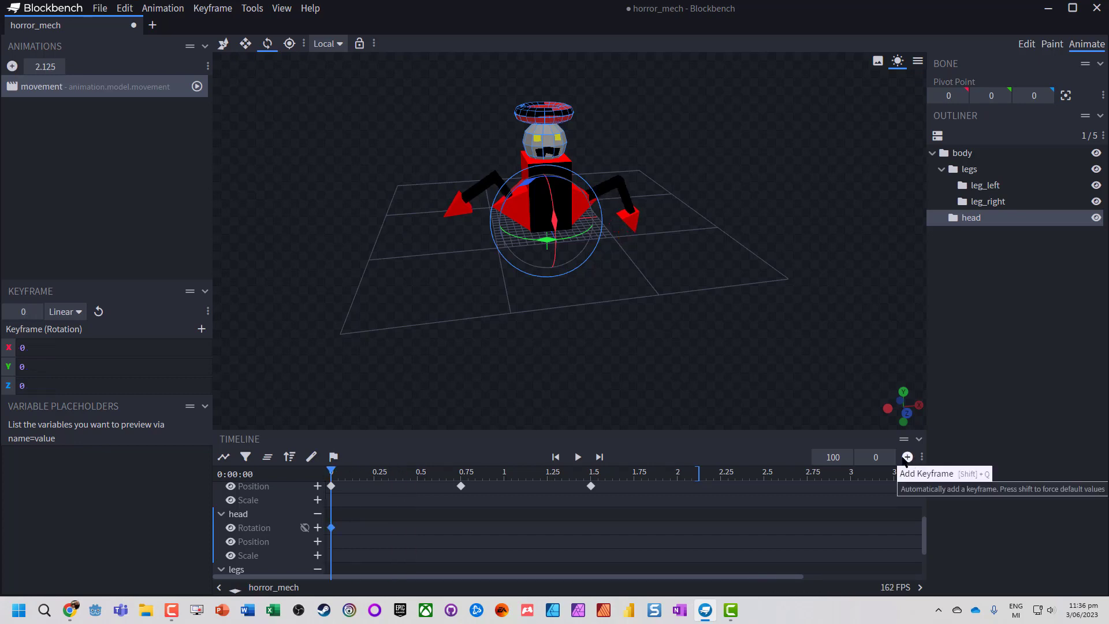
pyautogui.moveTo(695, 474); pyautogui.dragTo(700, 474)
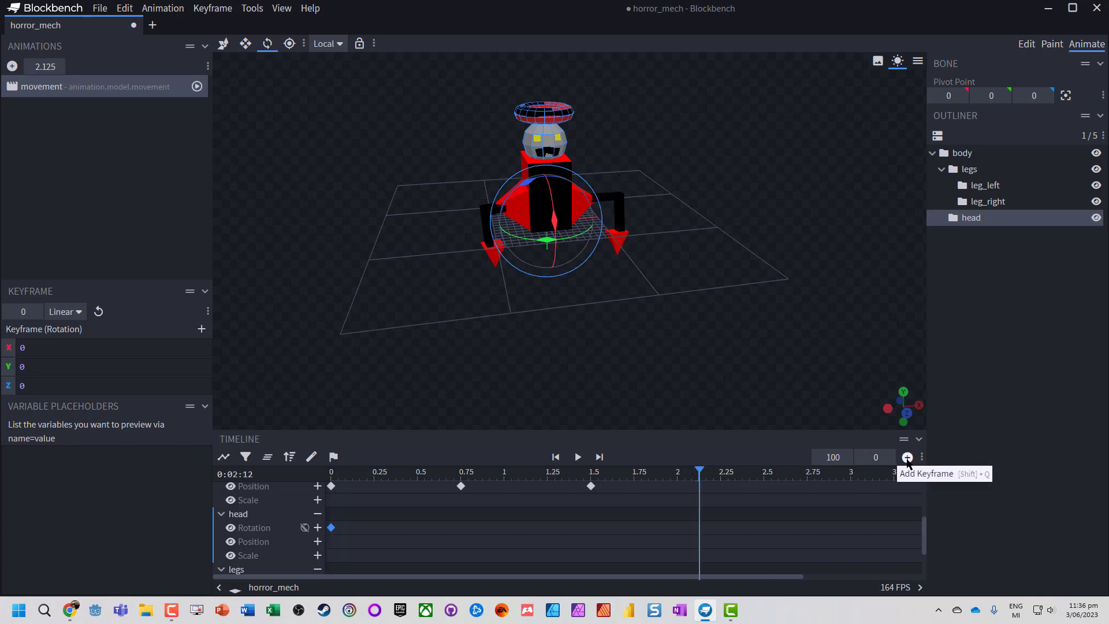
pyautogui.click(907, 457)
# - Rotate the head to Y 45 at 0.75 seconds to key its turn to one side
pyautogui.click(504, 477)
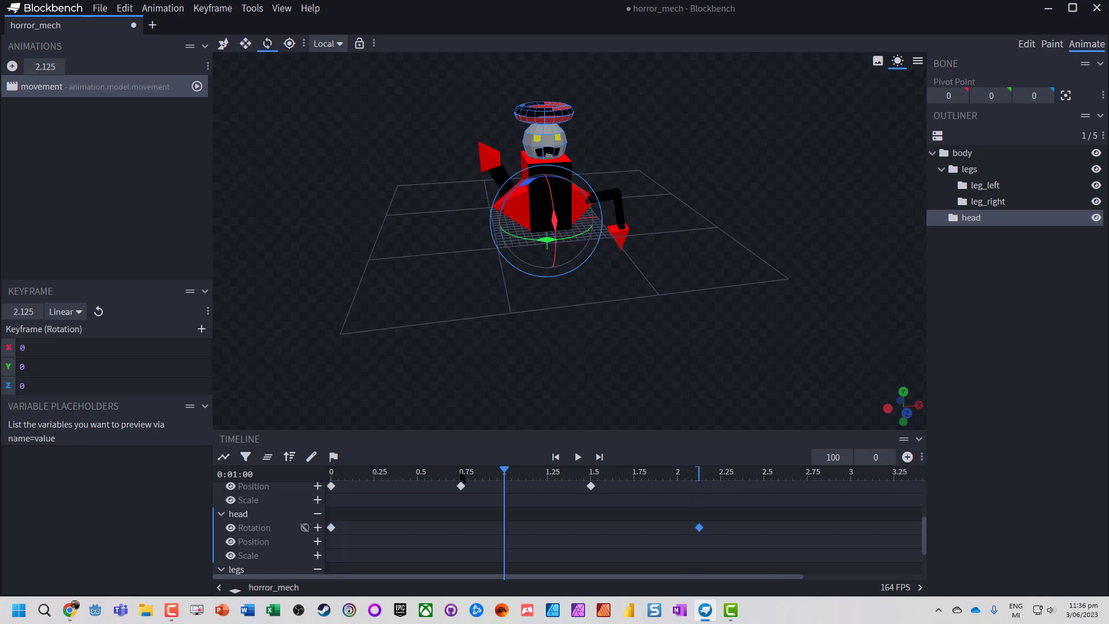
pyautogui.click(461, 475)
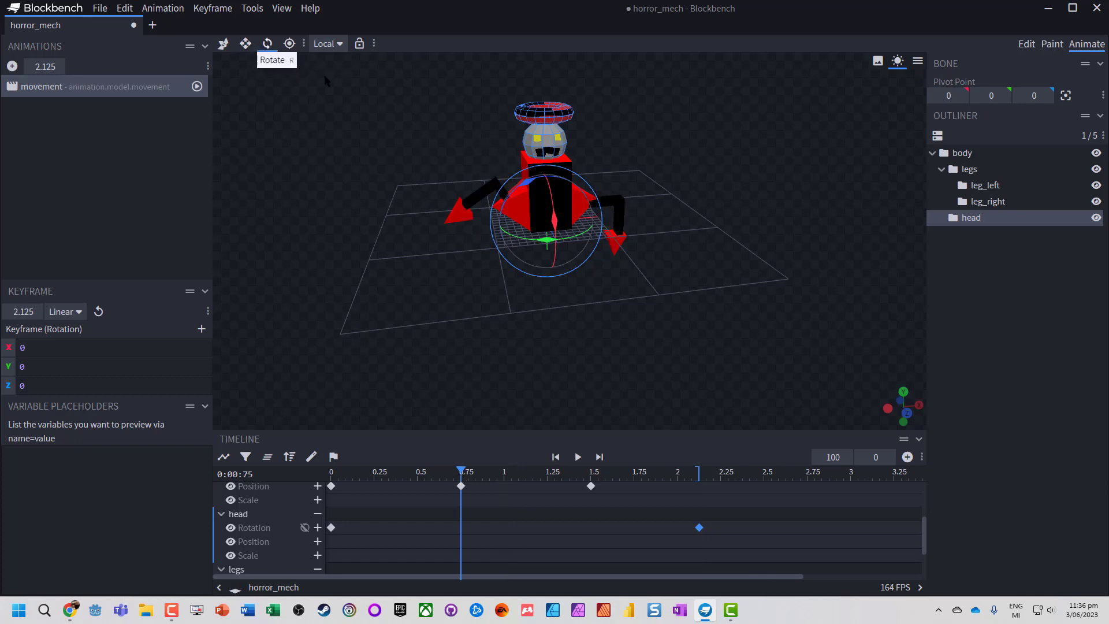
pyautogui.moveTo(544, 245); pyautogui.dragTo(495, 243)
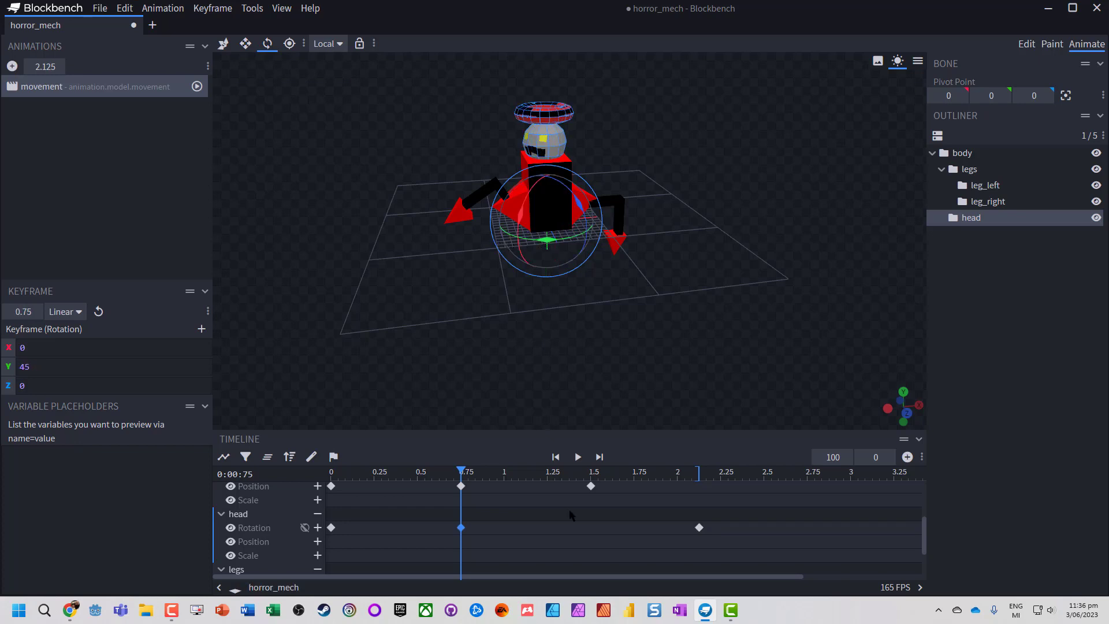
# - Rotate the head to about Y -42.05 at 1.5 seconds and play the animation to check the turn
pyautogui.click(592, 473)
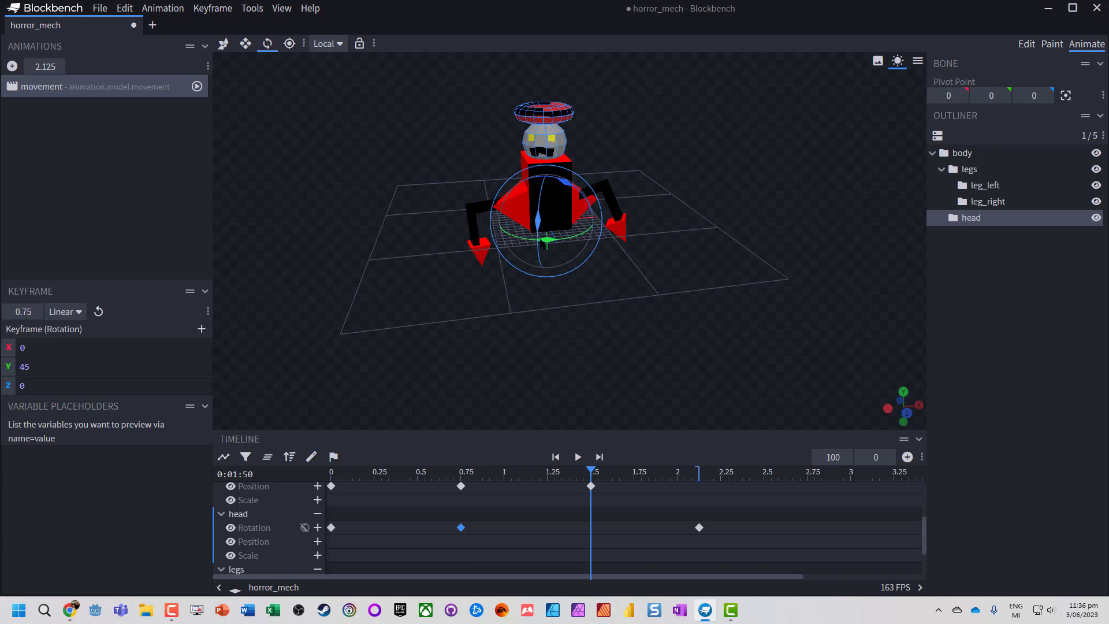
pyautogui.moveTo(547, 240); pyautogui.dragTo(570, 445)
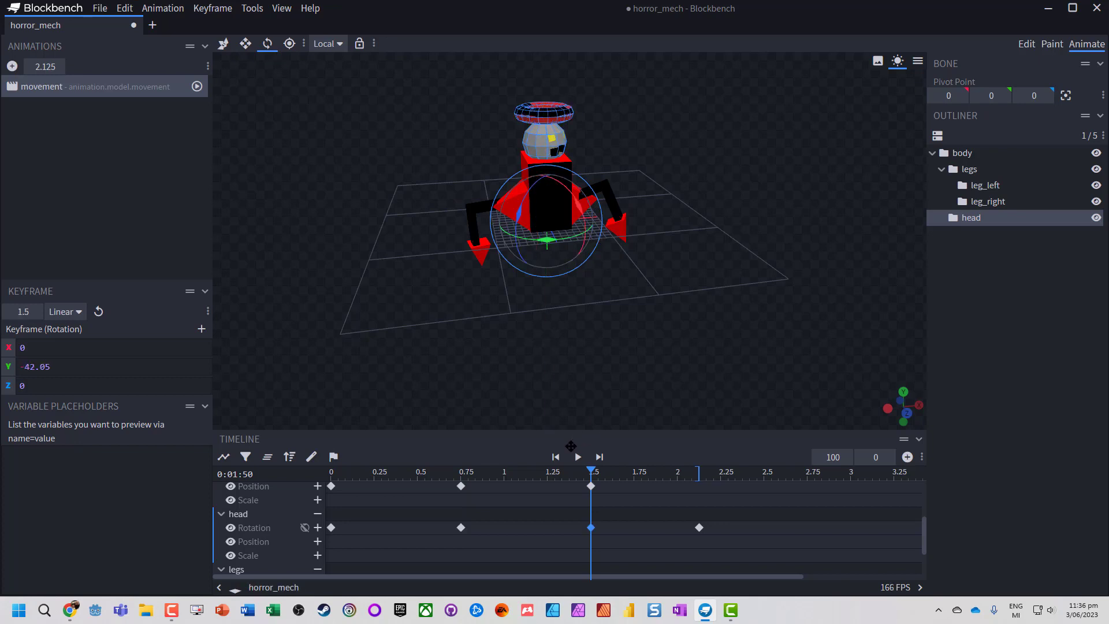
pyautogui.click(578, 457)
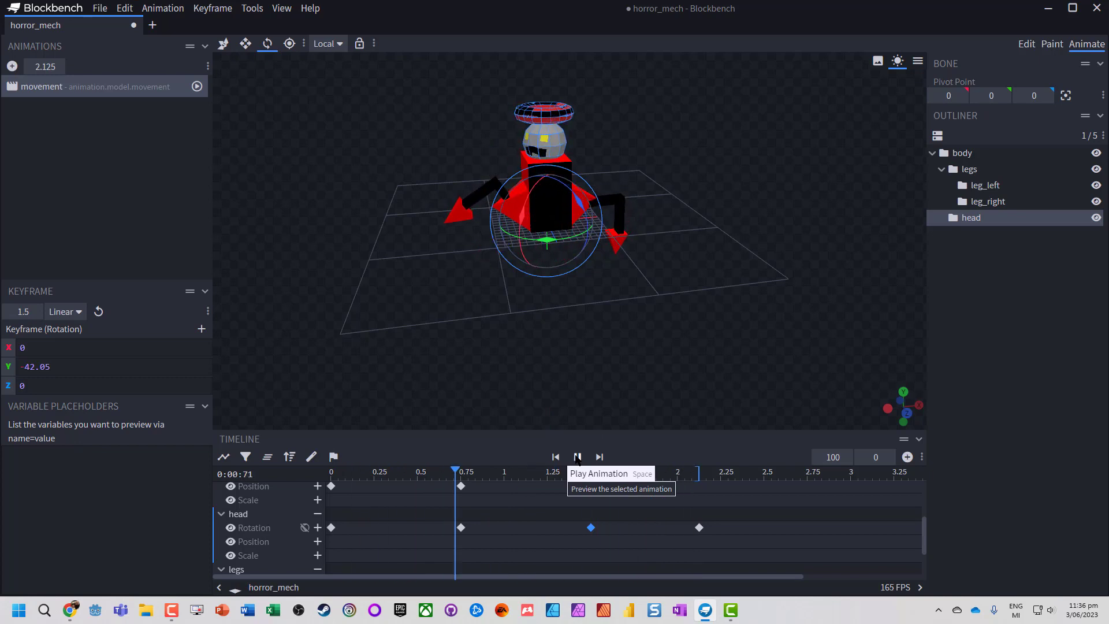
pyautogui.click(578, 458)
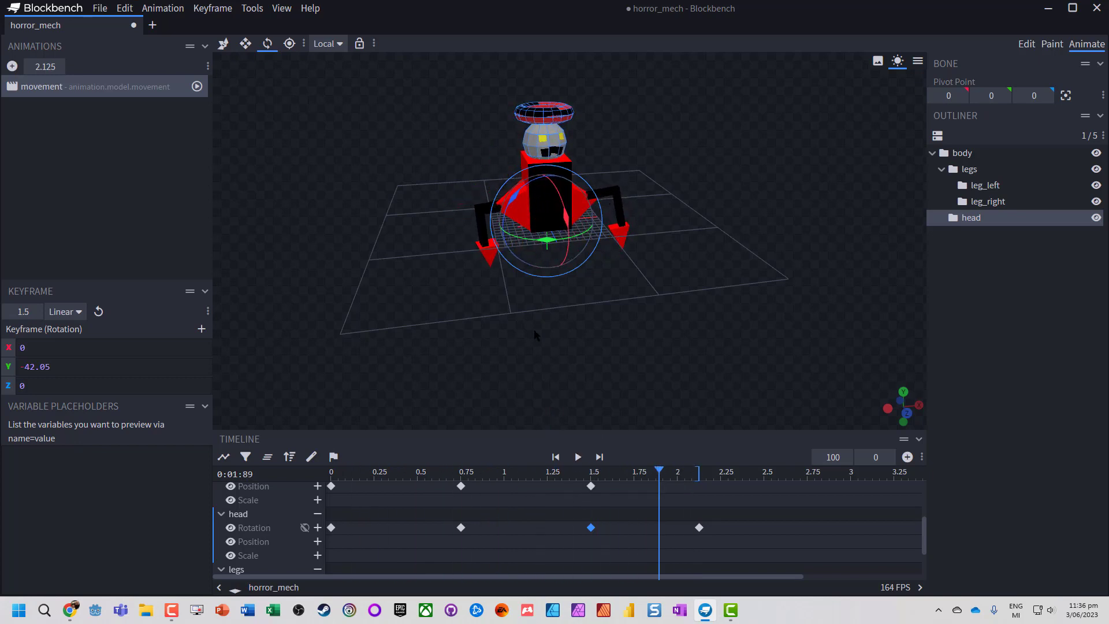
# - Review the keyframe tracks of leg_left, head and legs, and replay the movement animation
pyautogui.scroll(-1, 327, 517)
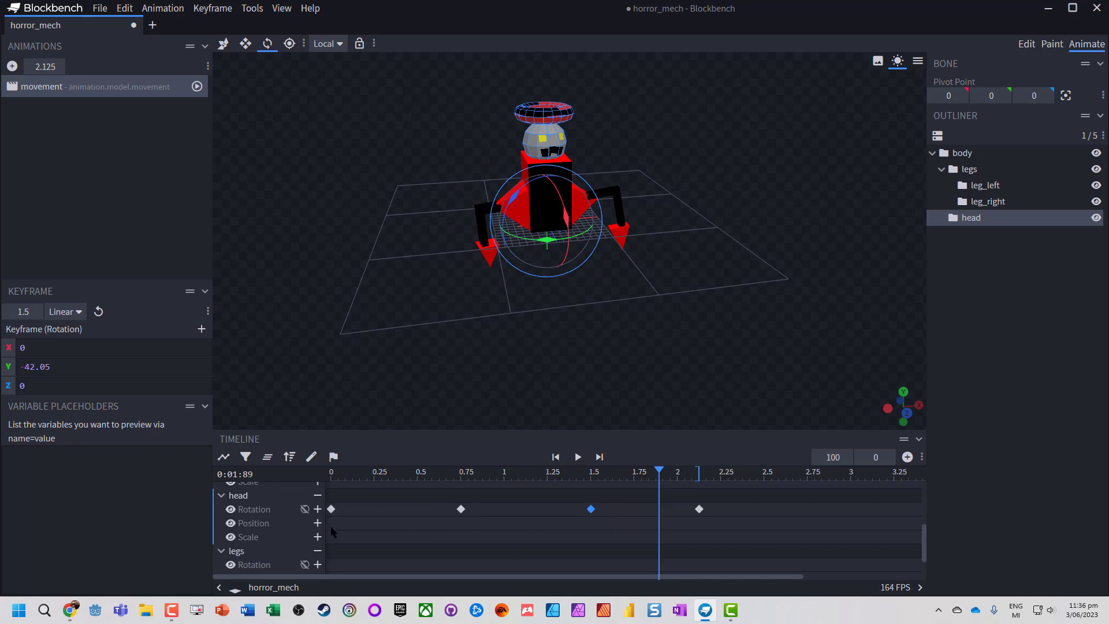
pyautogui.scroll(4, 376, 527)
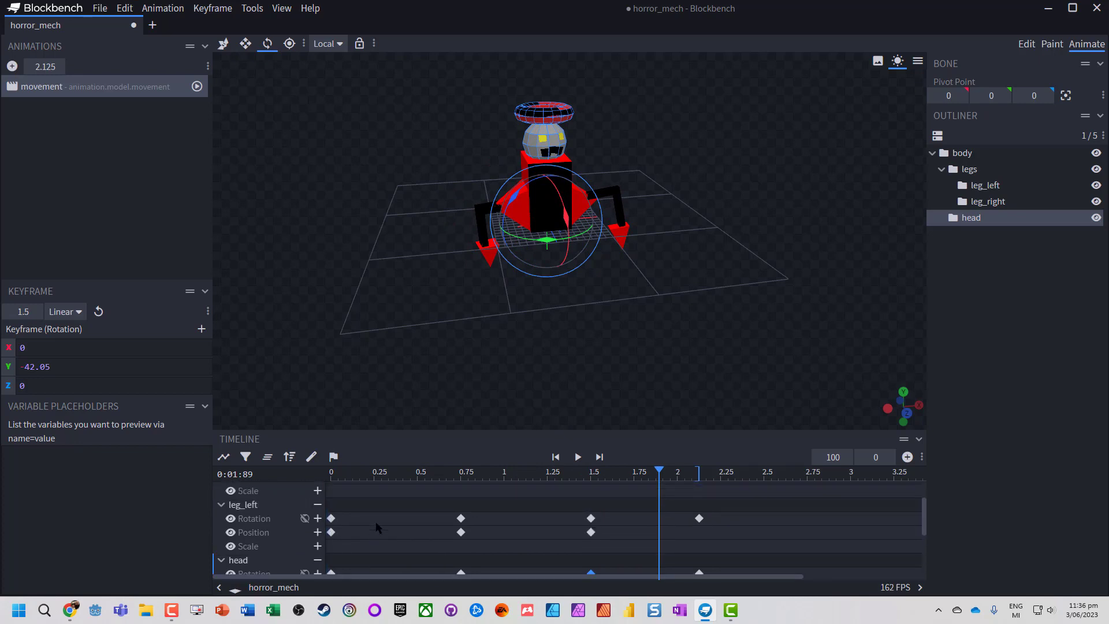
pyautogui.scroll(-2, 375, 527)
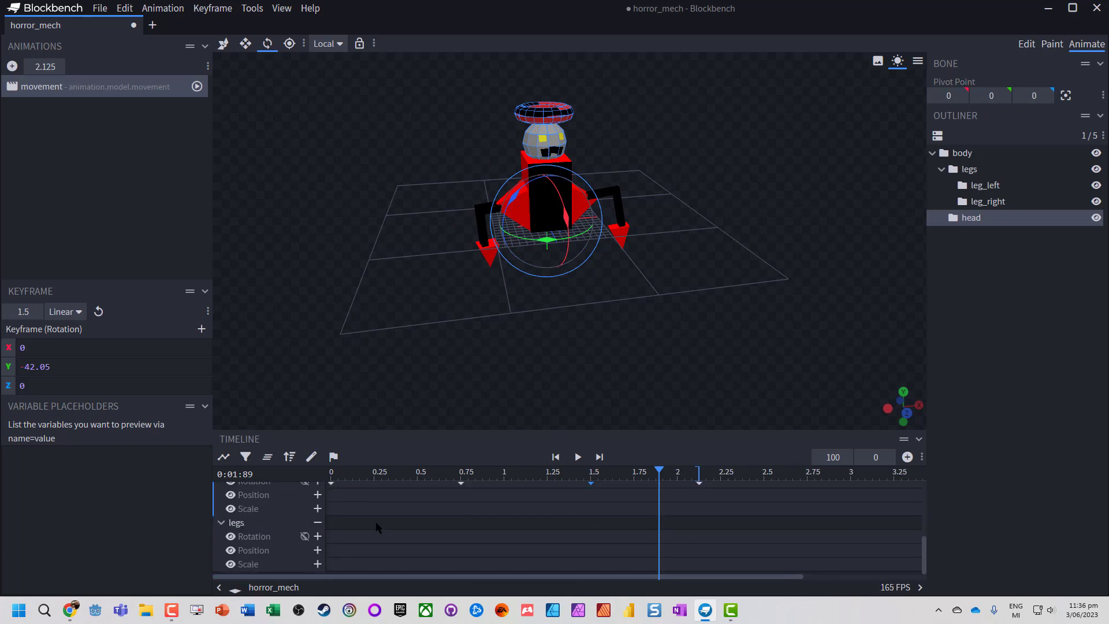
pyautogui.scroll(-1, 365, 517)
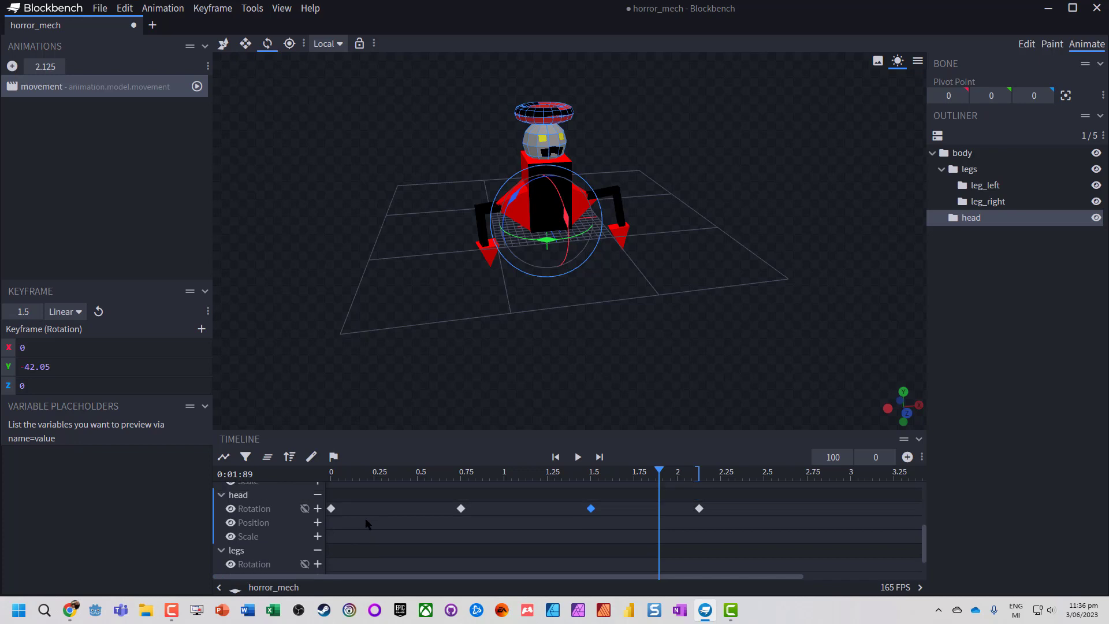
pyautogui.click(335, 542)
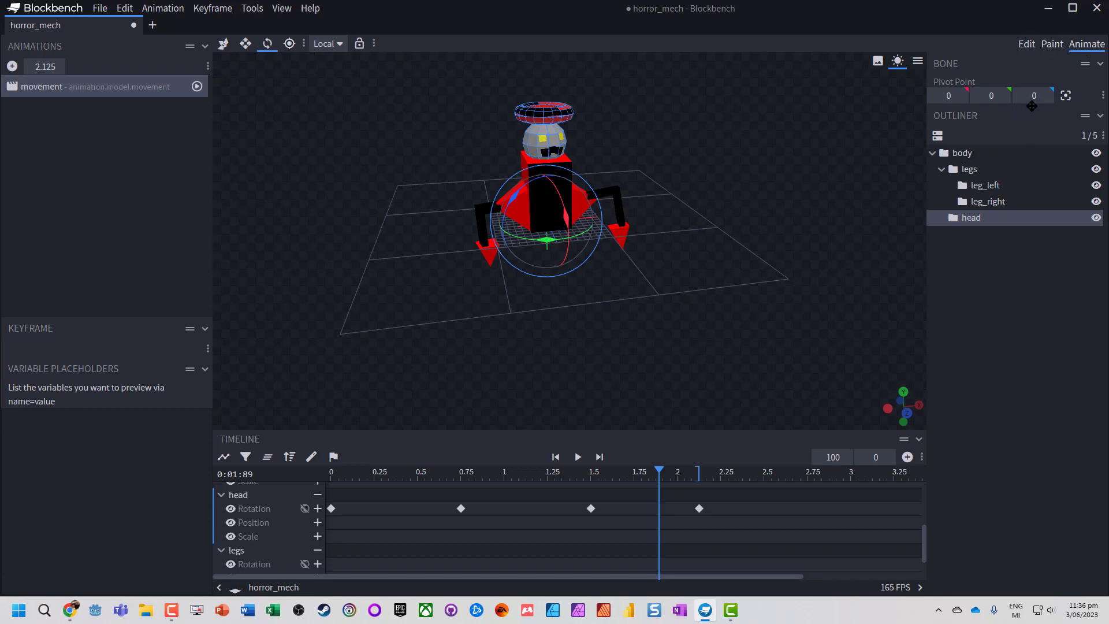
pyautogui.click(578, 457)
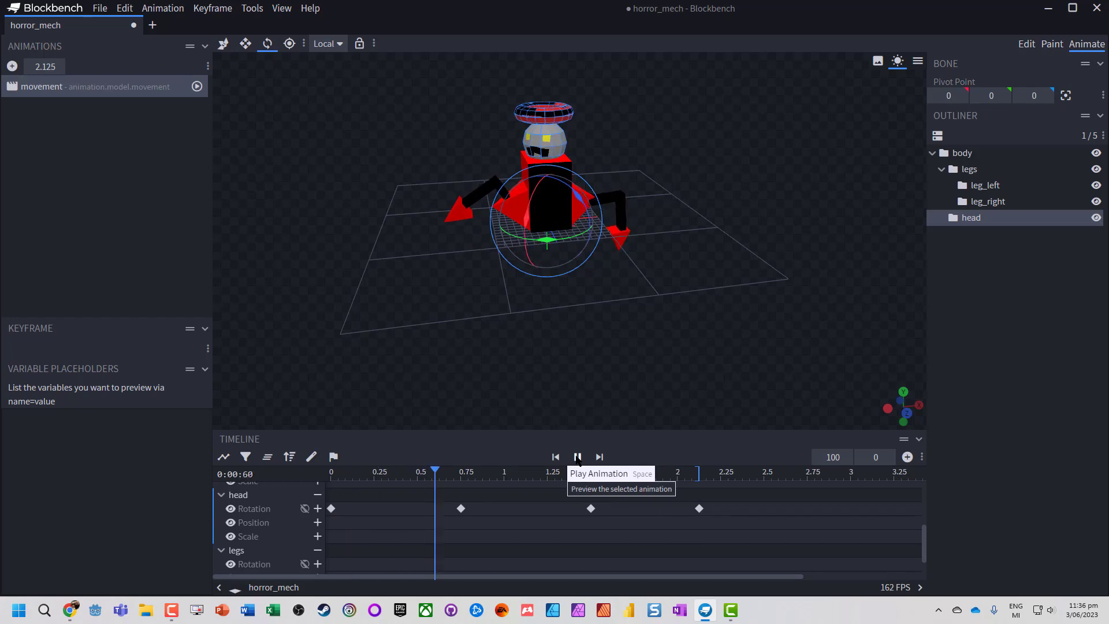
# - Save the horror_mech project and open the glTF export options for the model
pyautogui.click(101, 8)
pyautogui.moveTo(153, 218)
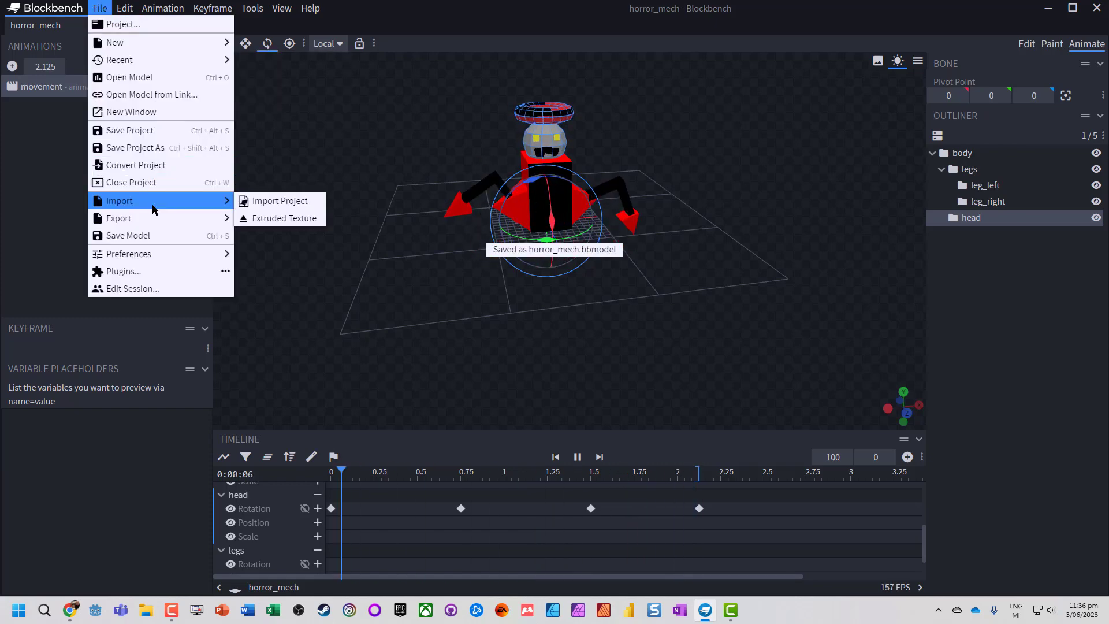
pyautogui.click(286, 218)
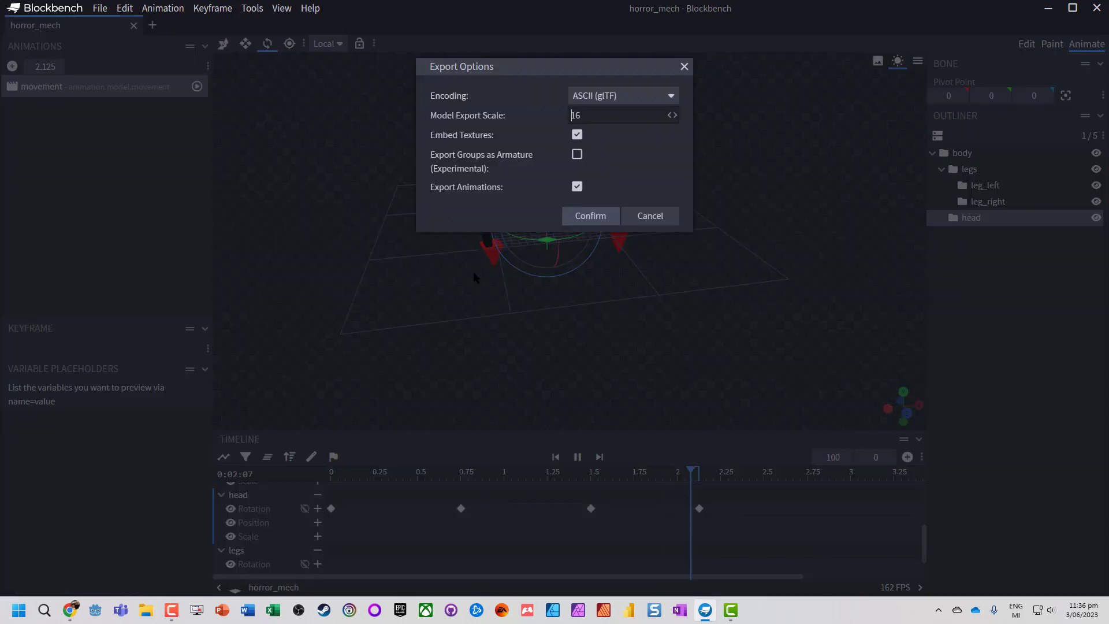